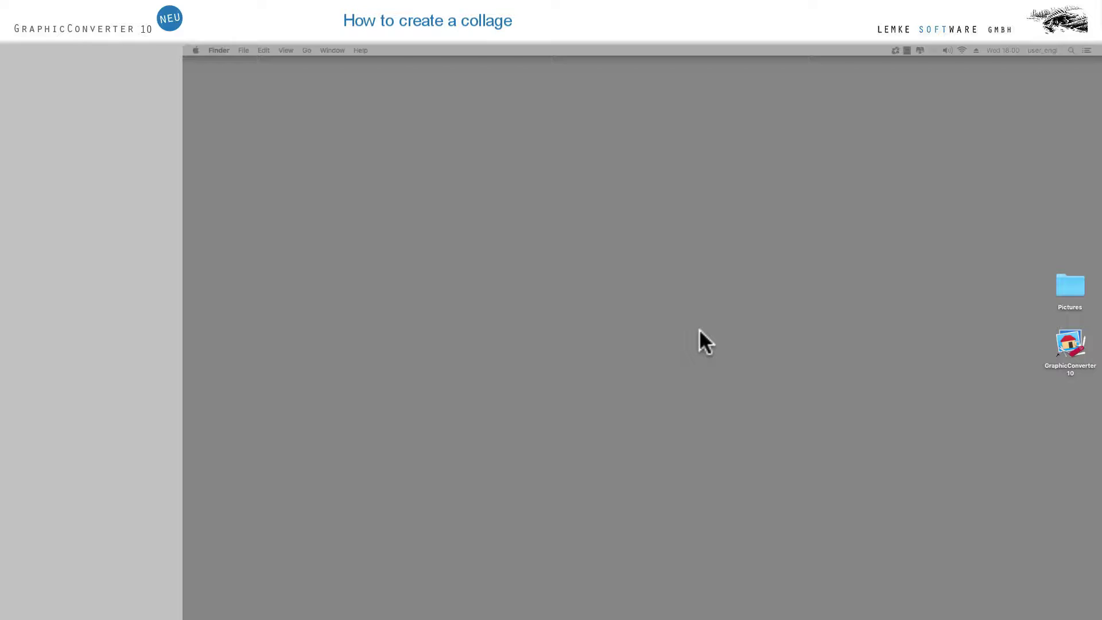
Step: Launch GraphicConverter 10 from its desktop icon
{"action": "double_click", "coordinate": [1068, 345]}
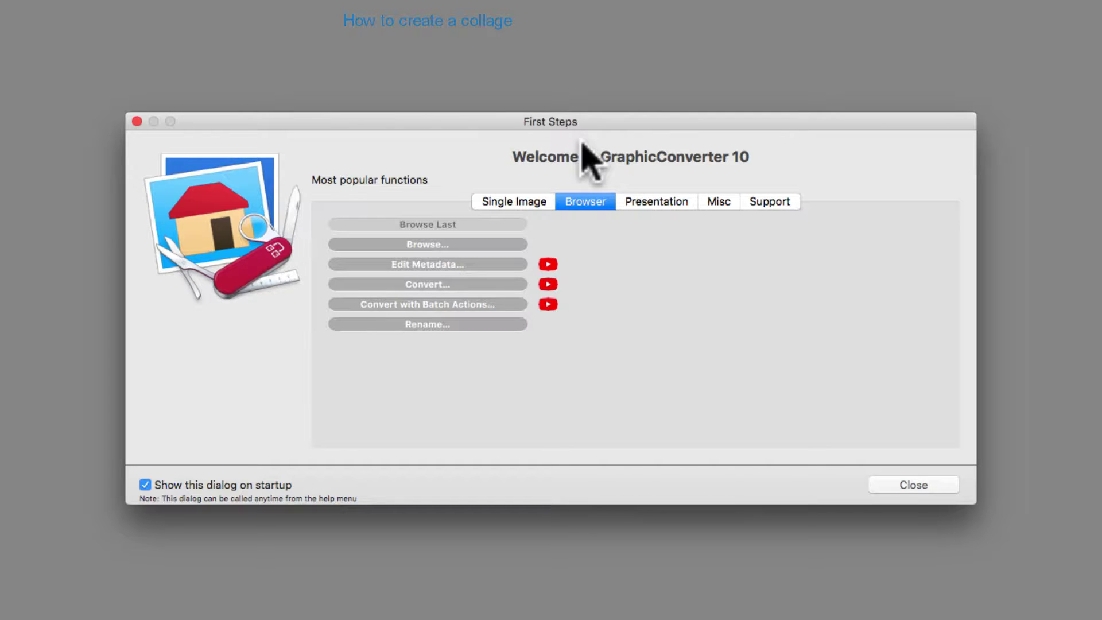
Step: Dismiss the First Steps welcome window and show the File > New document options
{"action": "left_click", "coordinate": [660, 202]}
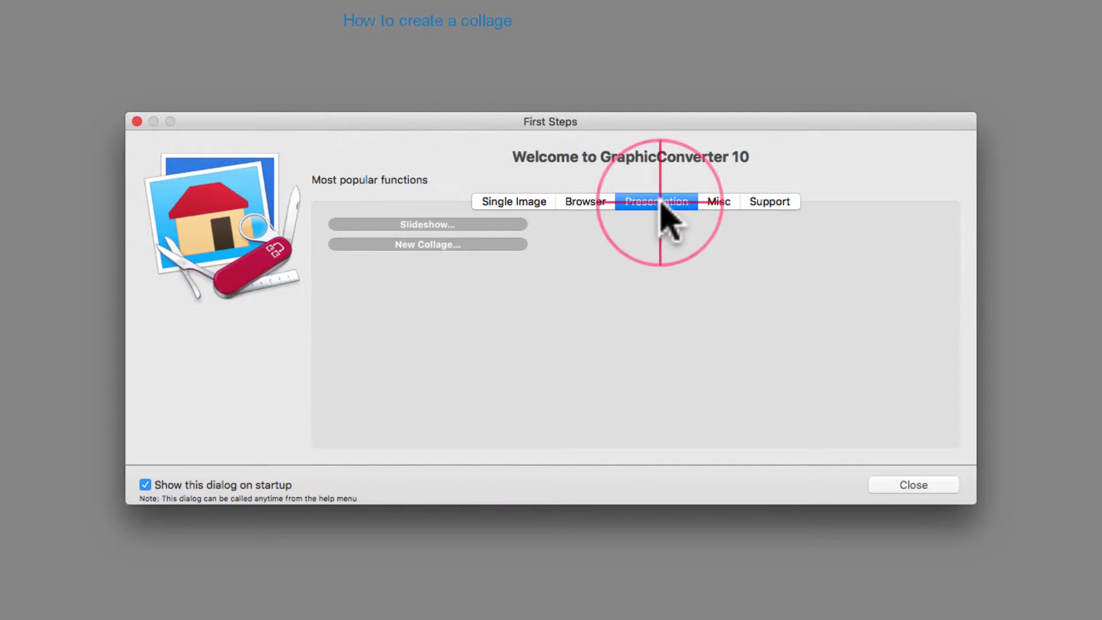
{"action": "left_click", "coordinate": [418, 241]}
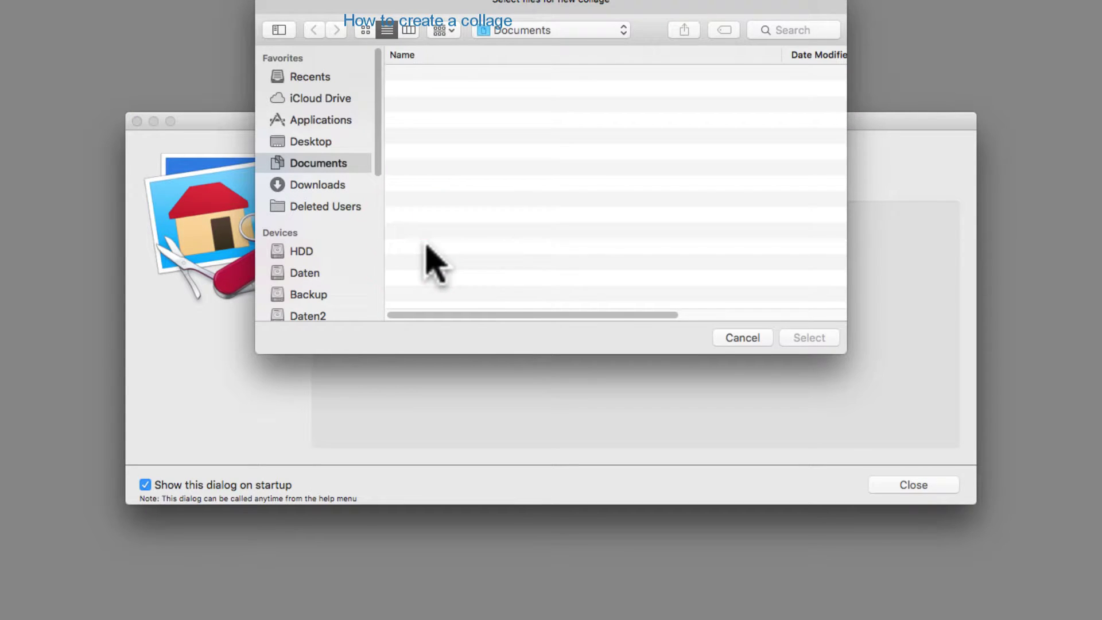
{"action": "left_click", "coordinate": [742, 338]}
{"action": "left_click", "coordinate": [913, 484]}
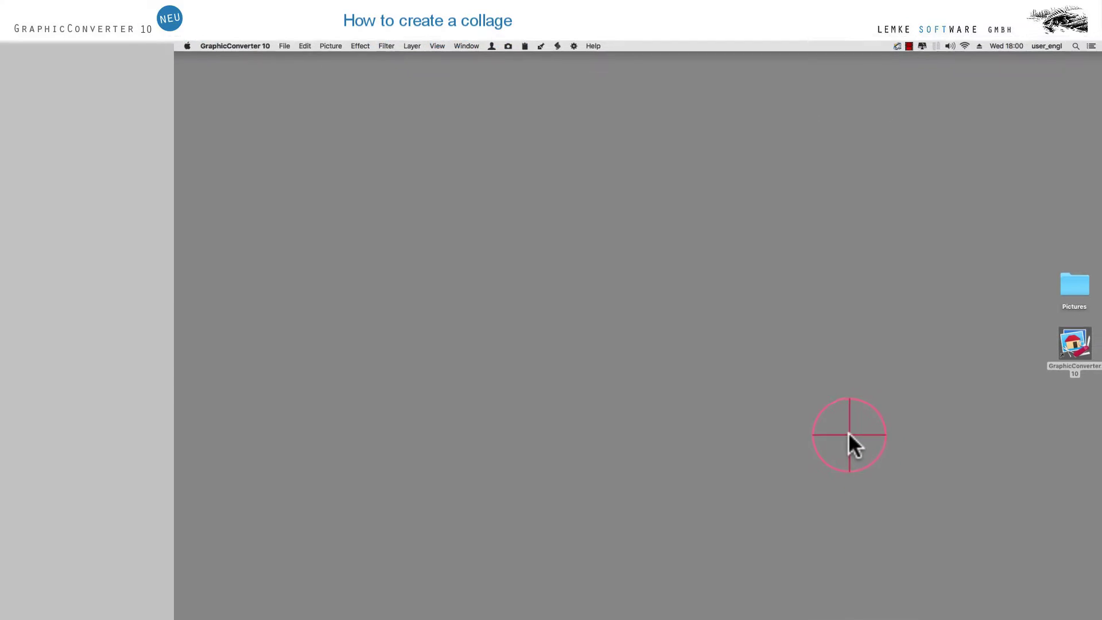
{"action": "left_click", "coordinate": [292, 51]}
{"action": "mouse_move", "coordinate": [199, 74]}
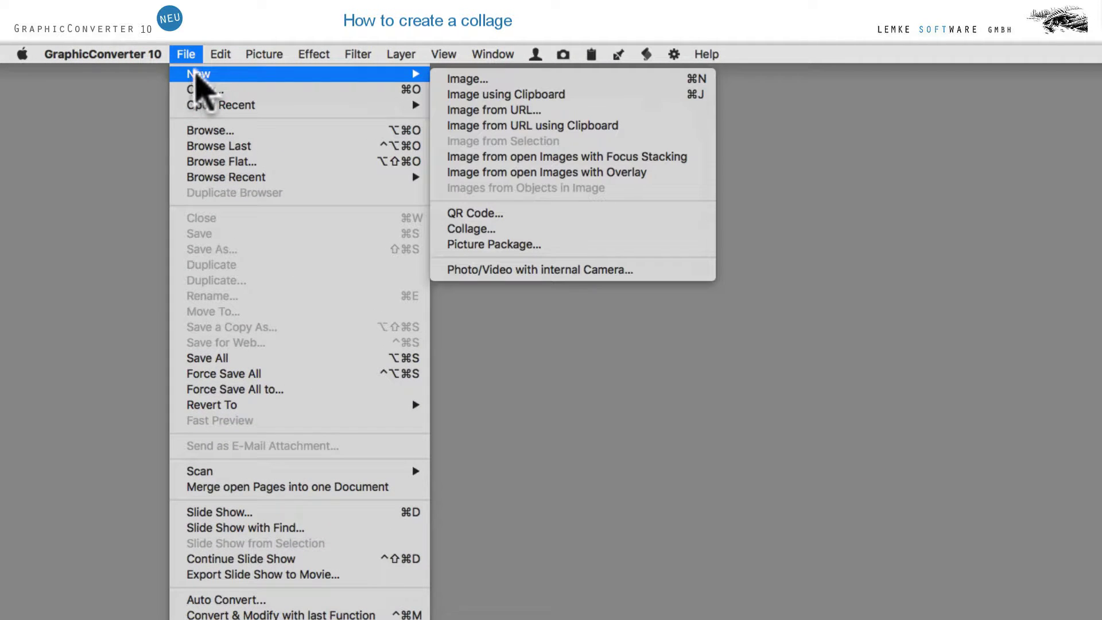
Step: Create a new Collage and move the Untitled collage window fully into view
{"action": "left_click", "coordinate": [494, 226]}
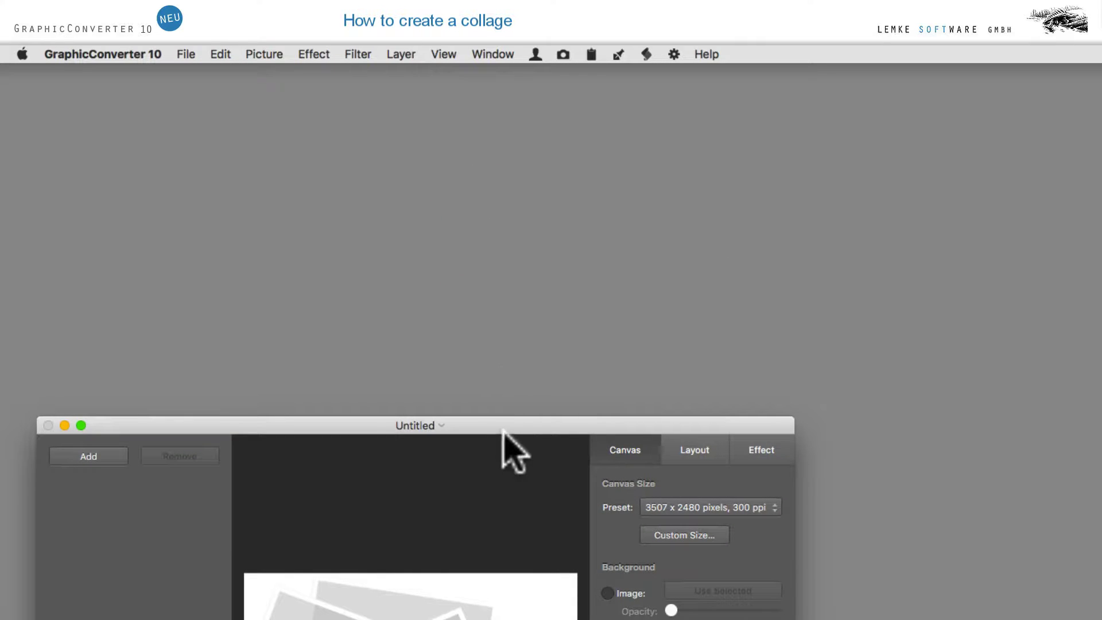
{"action": "left_click_drag", "start_coordinate": [500, 426], "coordinate": [873, 217]}
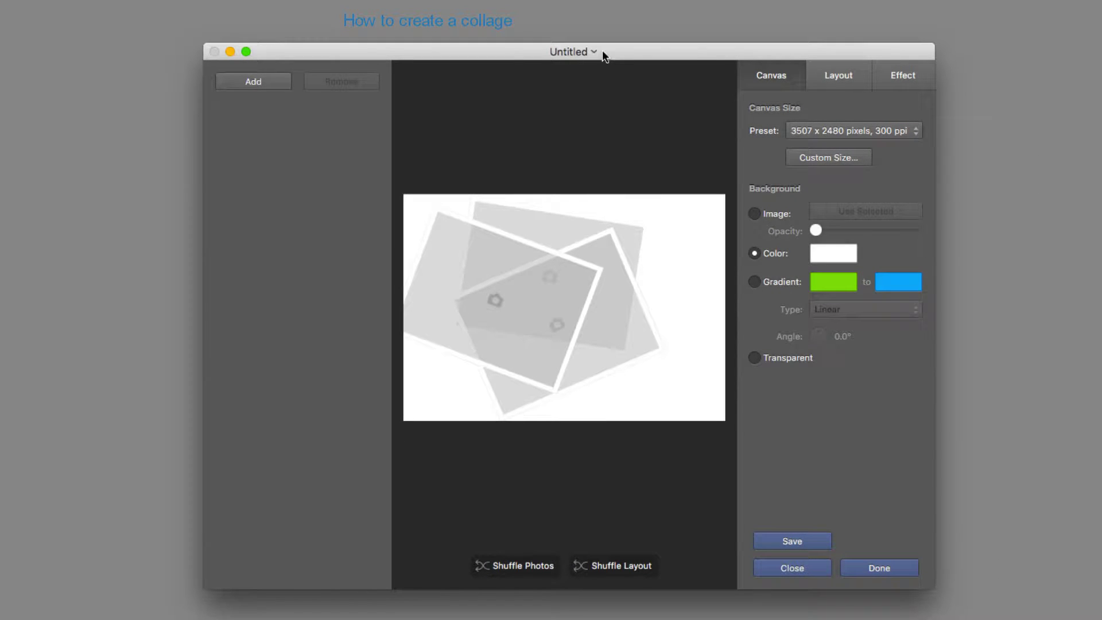
Step: Add eight jpg photos from Desktop > Pictures to the collage's image list
{"action": "left_click", "coordinate": [244, 79]}
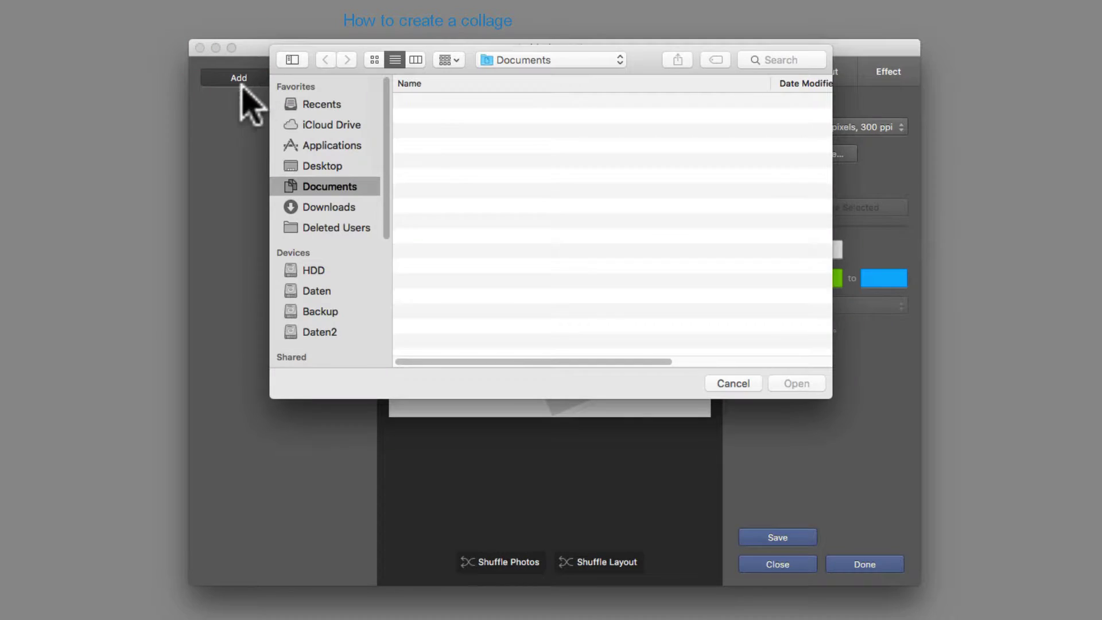
{"action": "left_click", "coordinate": [323, 166]}
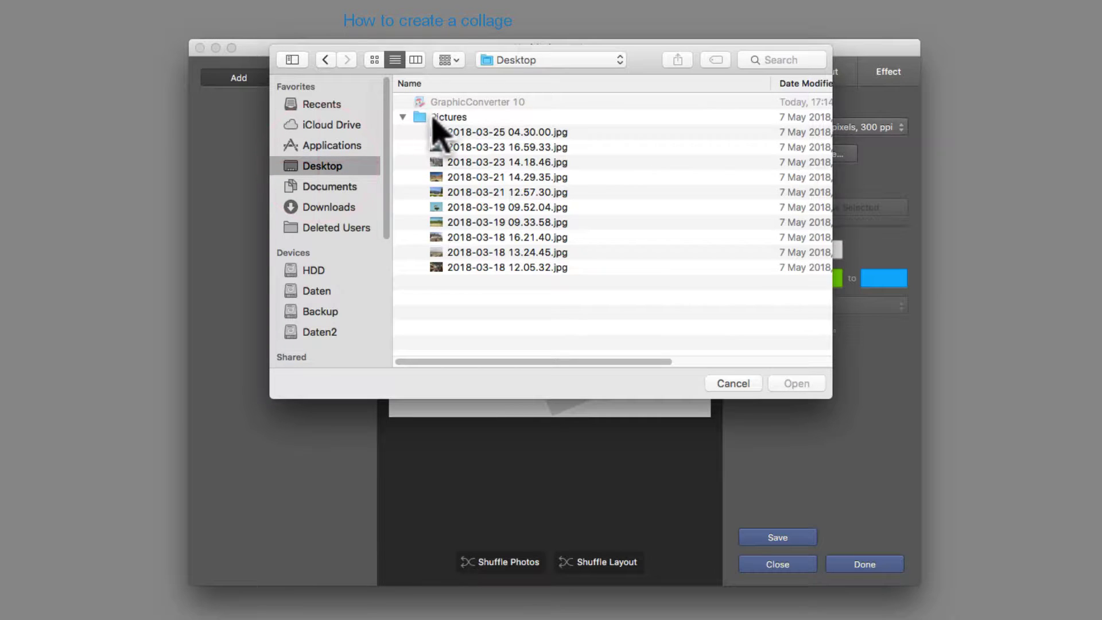
{"action": "left_click", "coordinate": [434, 117]}
{"action": "left_click", "coordinate": [487, 132]}
{"action": "left_click", "coordinate": [488, 162], "text": "shift"}
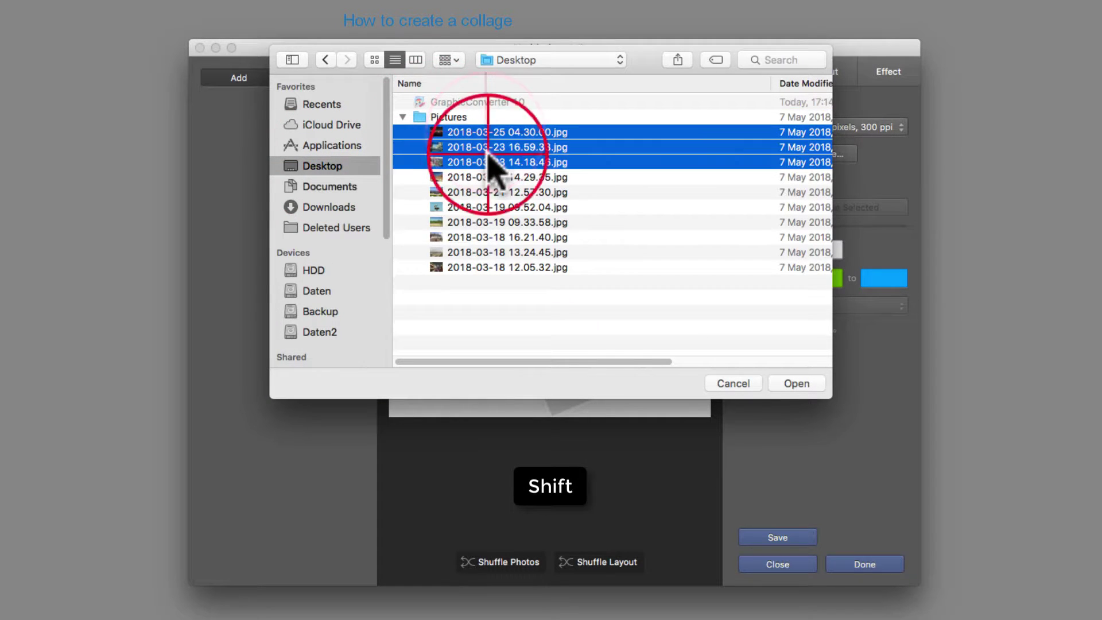
{"action": "left_click", "coordinate": [492, 206], "text": "shift"}
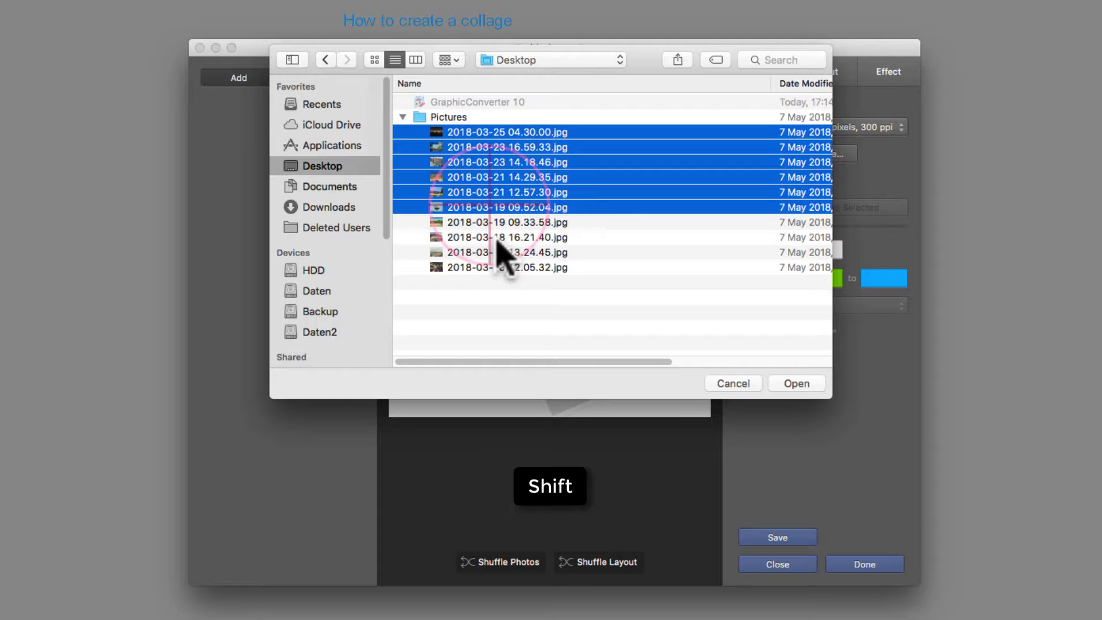
{"action": "left_click", "coordinate": [496, 237], "text": "super"}
{"action": "left_click", "coordinate": [560, 267], "text": "super"}
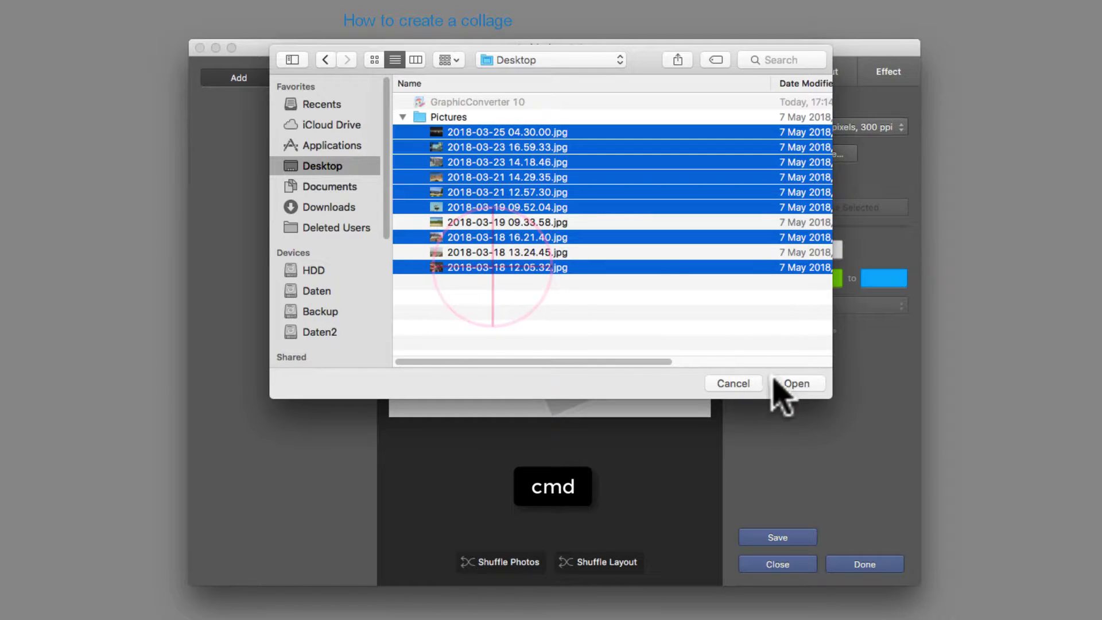
{"action": "left_click", "coordinate": [795, 383]}
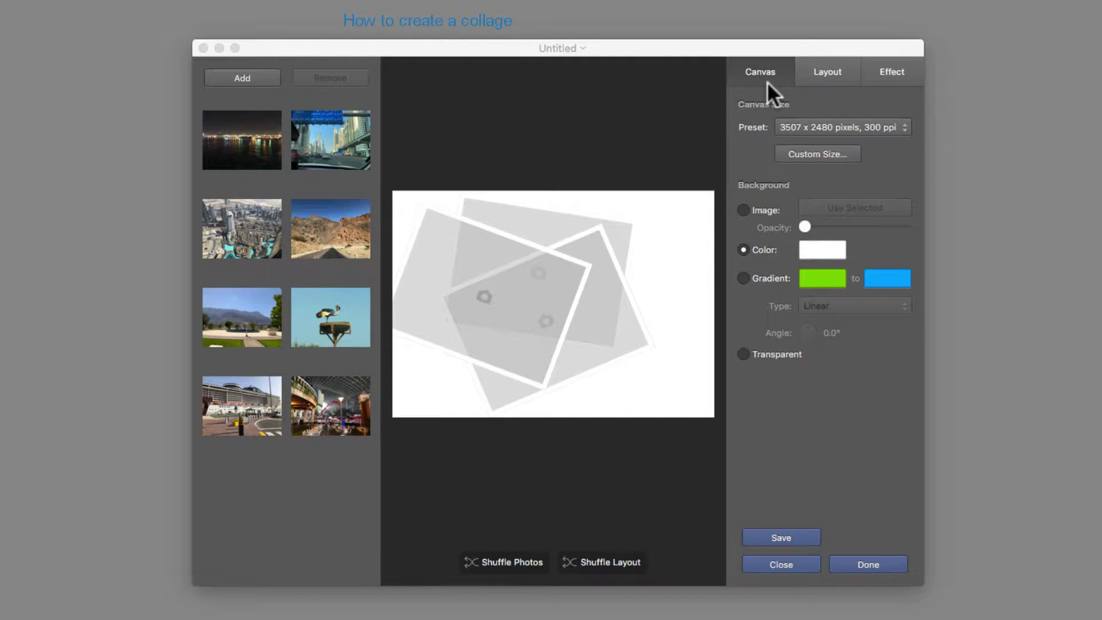
Step: Set the canvas preset to A3 Landscape and enter 2 as the Custom Size resolution
{"action": "left_click", "coordinate": [835, 125]}
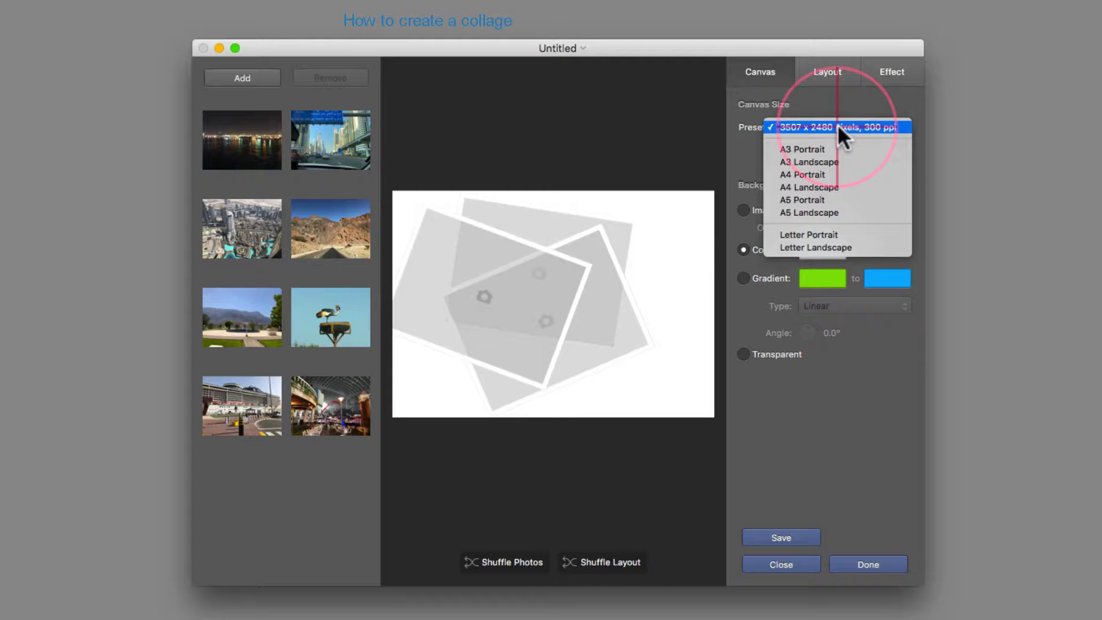
{"action": "left_click", "coordinate": [825, 160]}
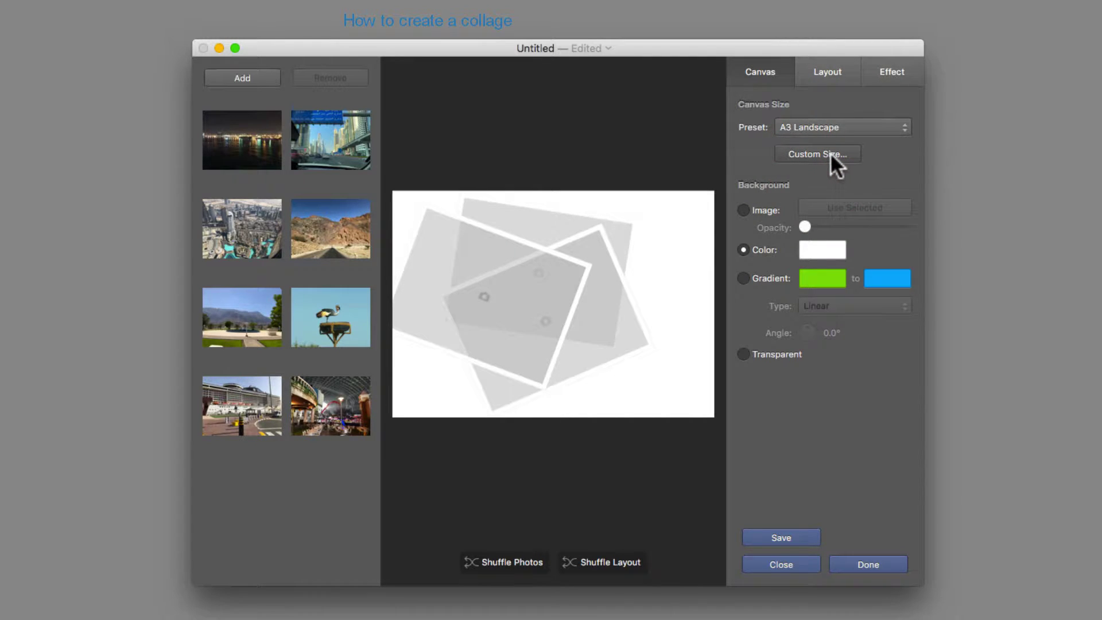
{"action": "left_click", "coordinate": [826, 154]}
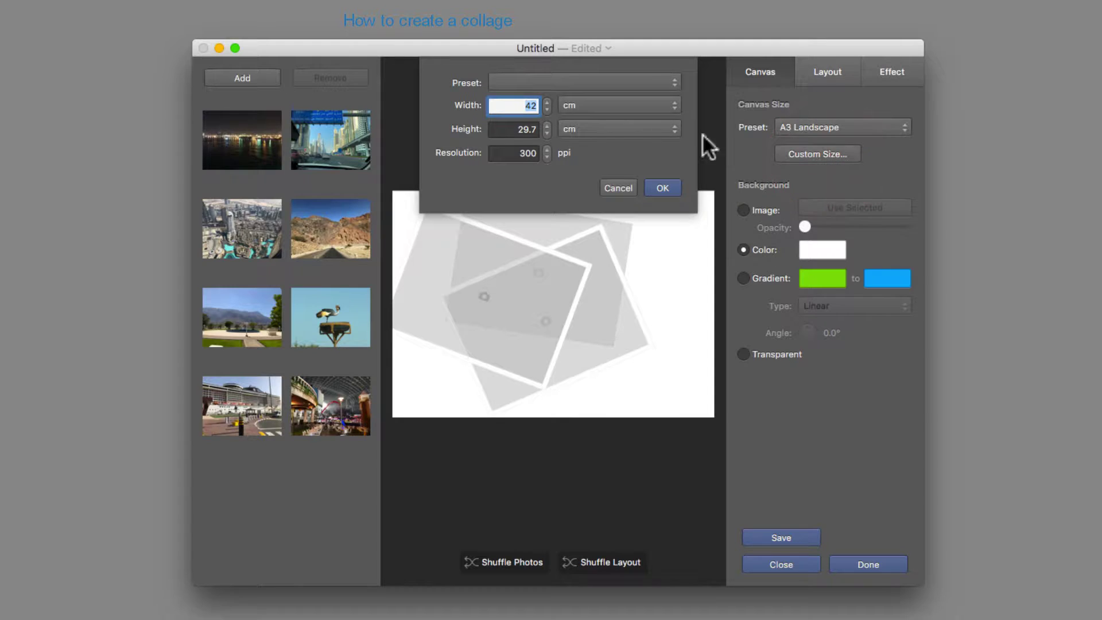
{"action": "double_click", "coordinate": [519, 153]}
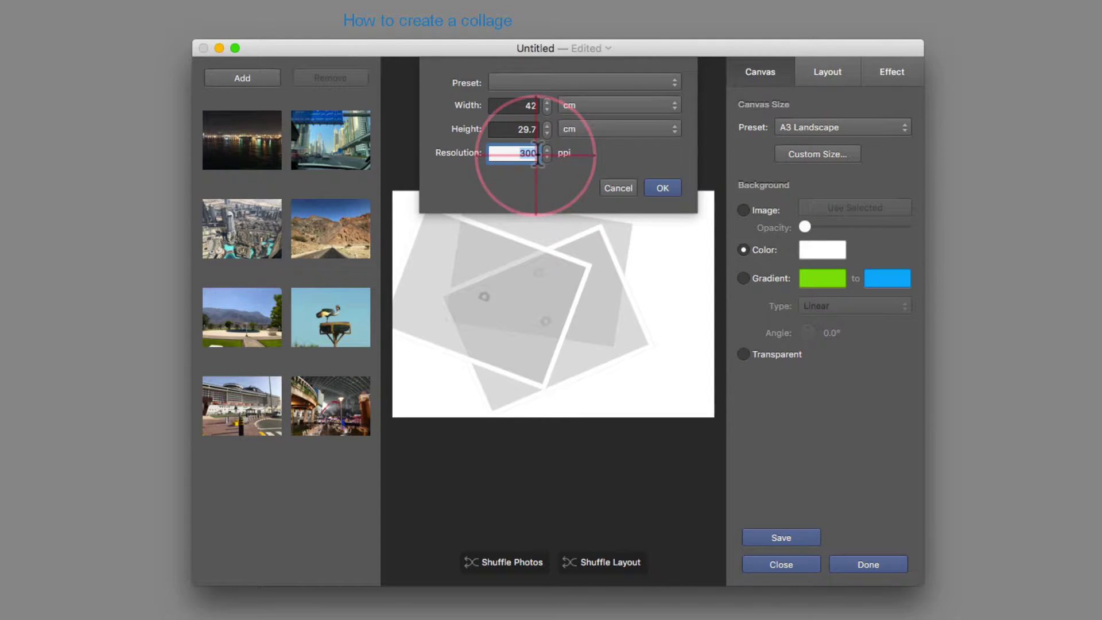
{"action": "type", "text": "2"}
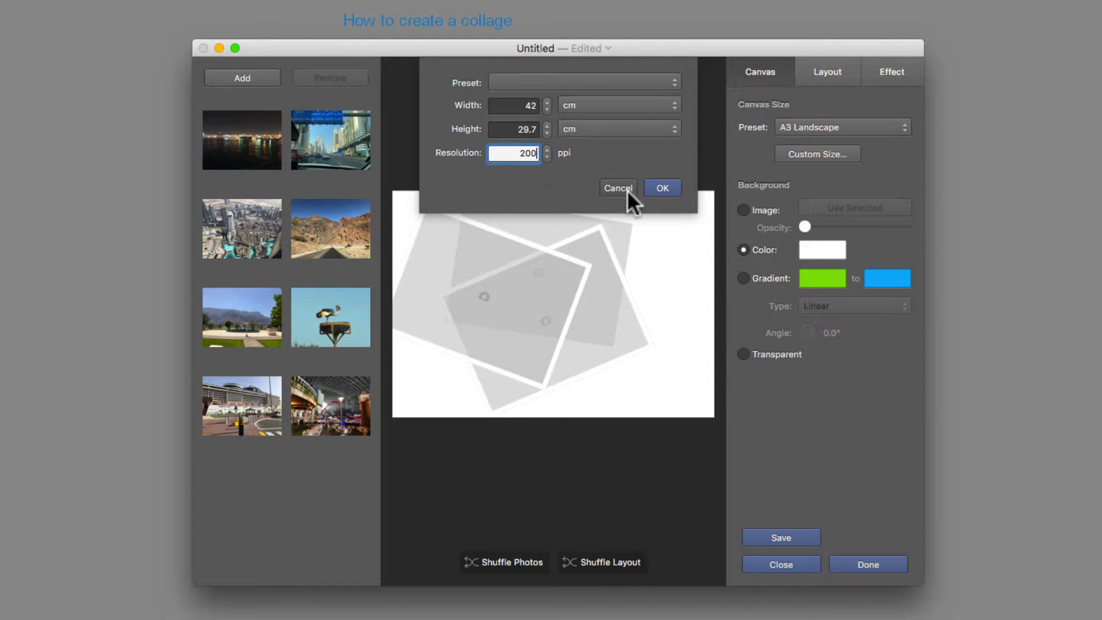
{"action": "left_click", "coordinate": [660, 187]}
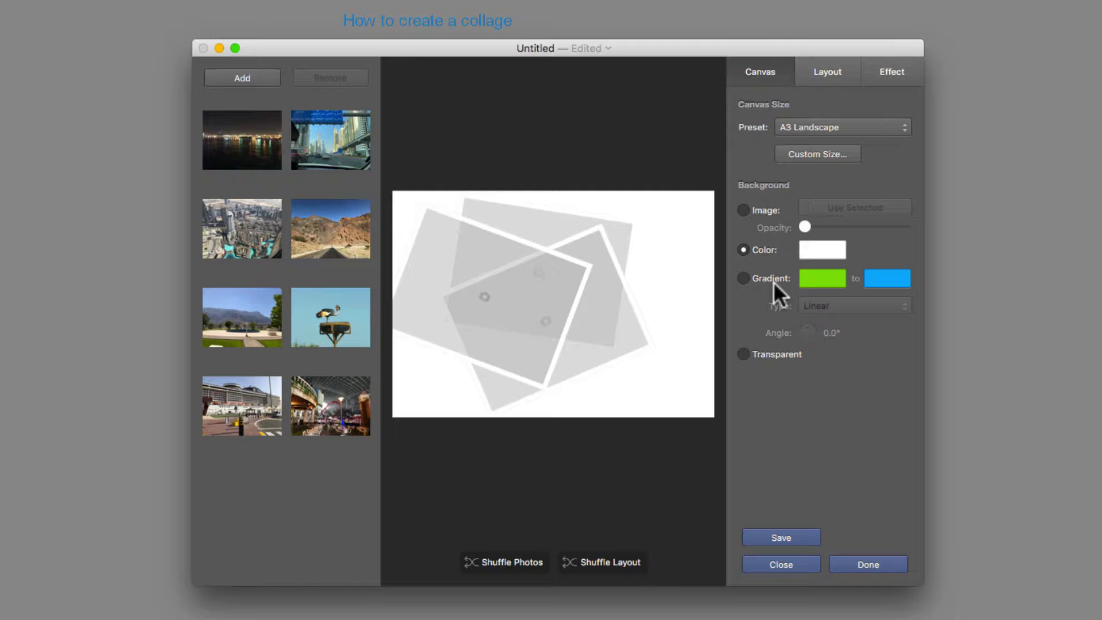
Step: Use the park photo as the background image at about 30% opacity
{"action": "left_click", "coordinate": [742, 209]}
{"action": "left_click", "coordinate": [264, 327]}
{"action": "left_click", "coordinate": [884, 207]}
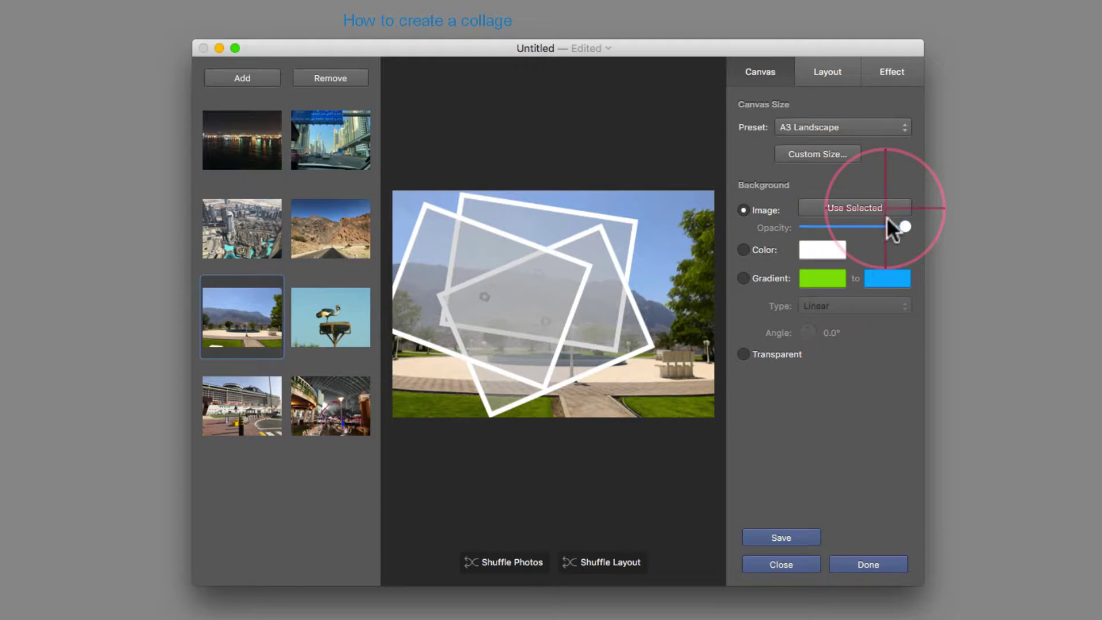
{"action": "left_click_drag", "start_coordinate": [903, 225], "coordinate": [830, 227]}
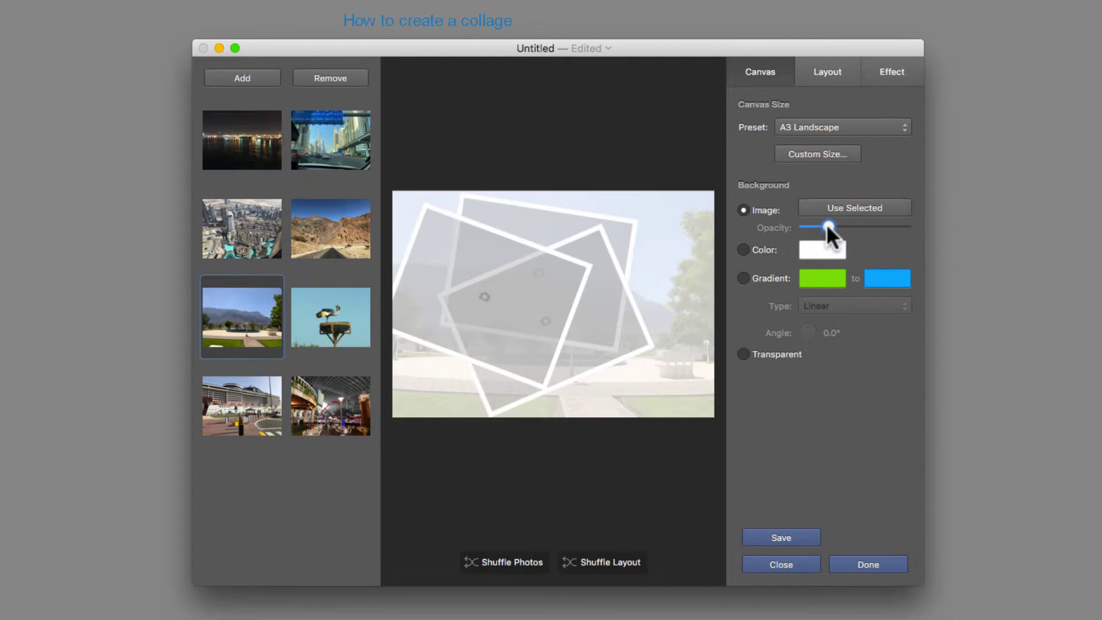
Step: Try several freestyle frame arrangements in the Layout tab
{"action": "left_click", "coordinate": [821, 67]}
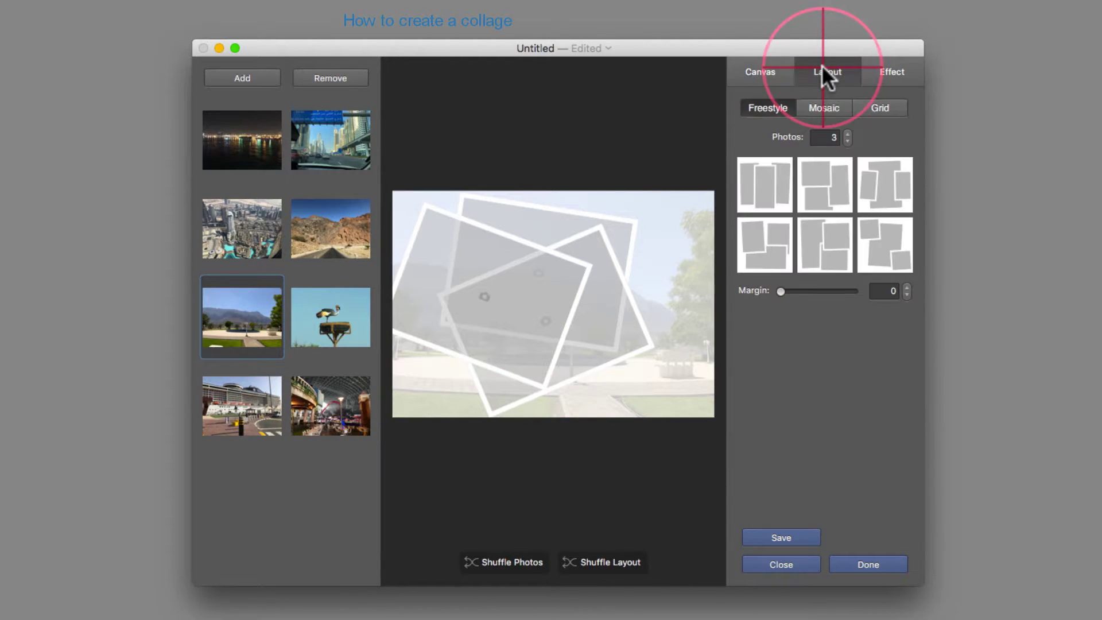
{"action": "left_click", "coordinate": [768, 185]}
{"action": "left_click", "coordinate": [824, 183]}
{"action": "left_click", "coordinate": [884, 185]}
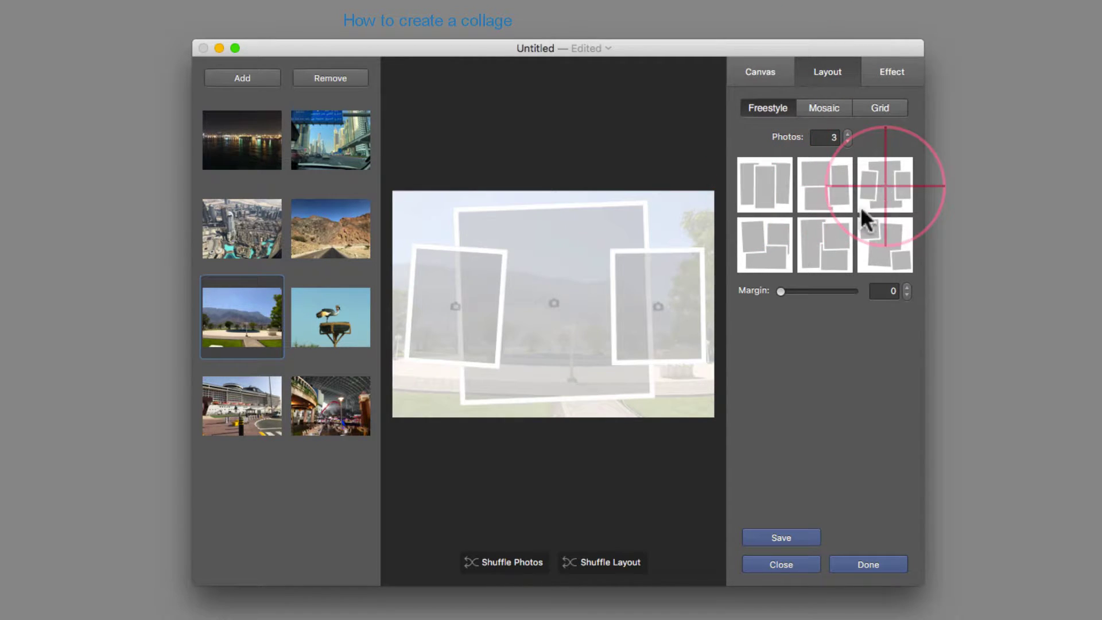
{"action": "left_click", "coordinate": [768, 248]}
{"action": "left_click", "coordinate": [818, 195]}
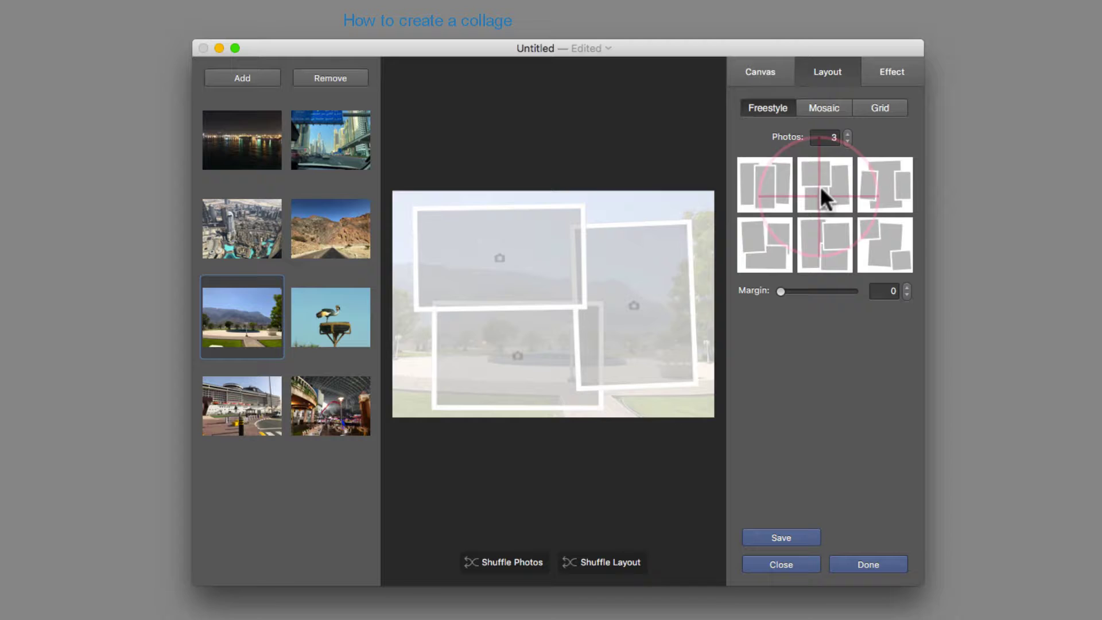
{"action": "left_click", "coordinate": [772, 105]}
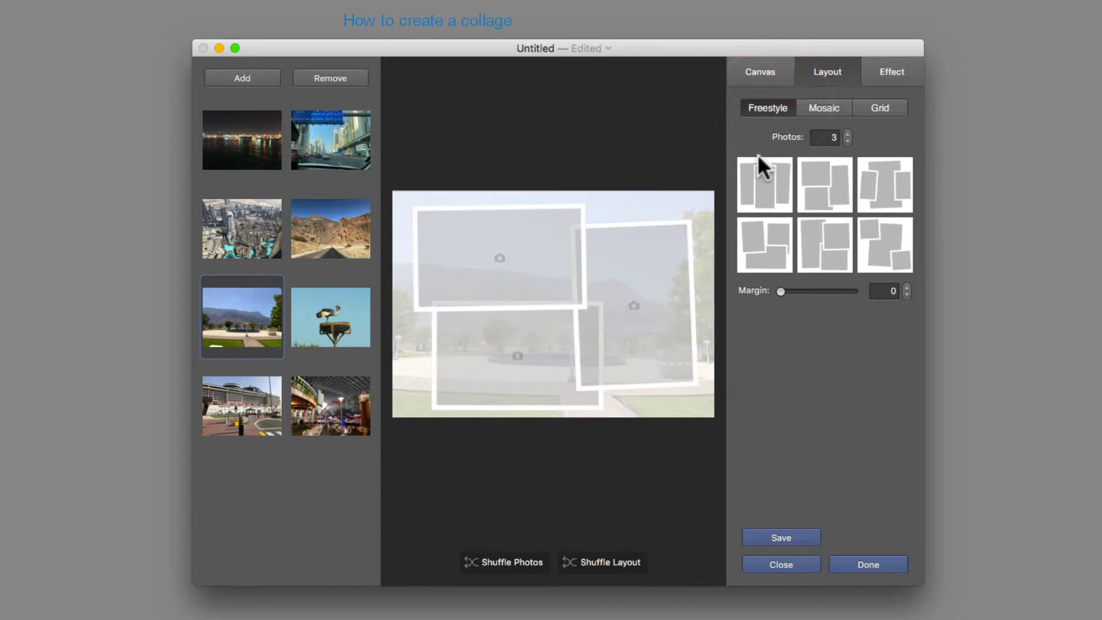
{"action": "left_click", "coordinate": [782, 287]}
Step: Try mosaic and grid layouts, then return to Freestyle with the night harbour photo top-left
{"action": "left_click", "coordinate": [836, 104]}
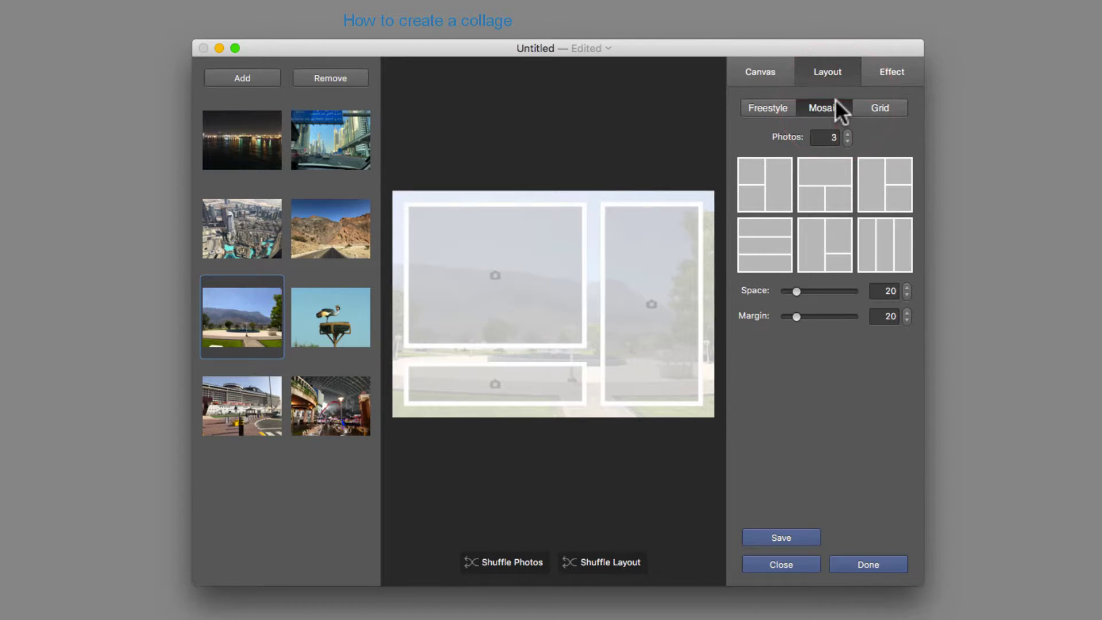
{"action": "left_click", "coordinate": [810, 184]}
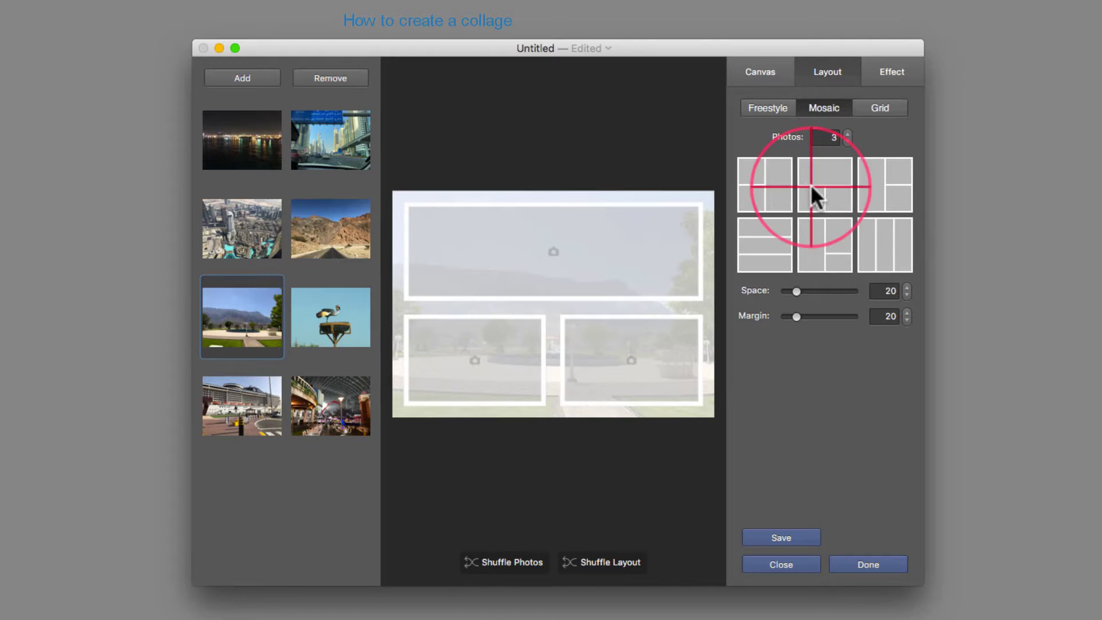
{"action": "left_click", "coordinate": [824, 238]}
{"action": "left_click", "coordinate": [879, 108]}
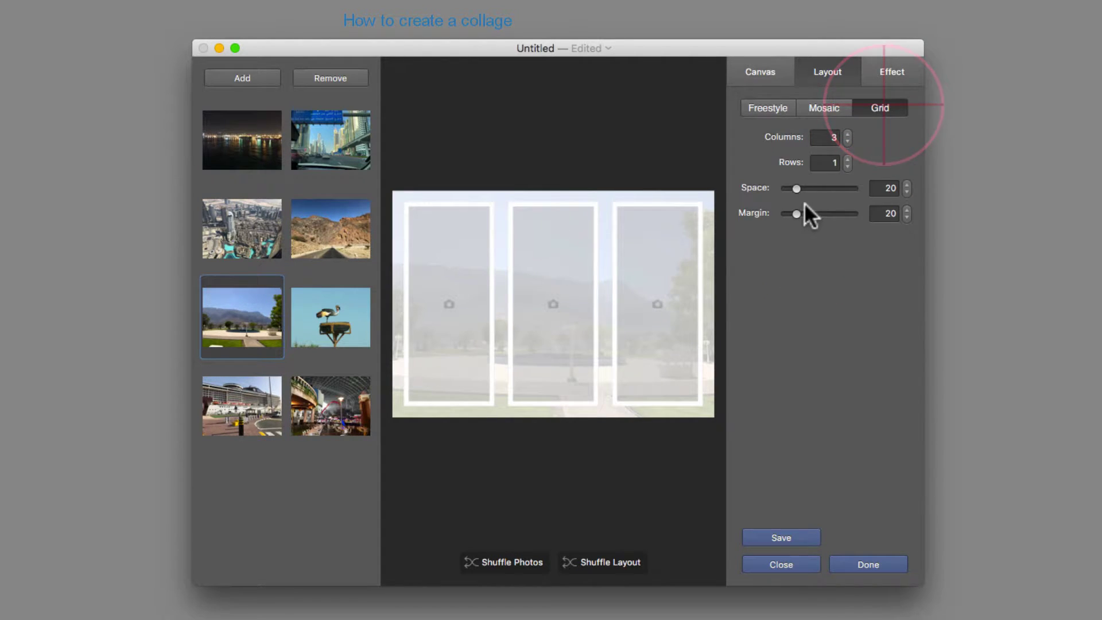
{"action": "mouse_move", "coordinate": [797, 188]}
{"action": "left_mouse_down"}
{"action": "mouse_move", "coordinate": [825, 185]}
{"action": "mouse_move", "coordinate": [794, 188]}
{"action": "mouse_move", "coordinate": [829, 213]}
{"action": "mouse_move", "coordinate": [792, 214]}
{"action": "left_mouse_up"}
{"action": "left_click", "coordinate": [772, 105]}
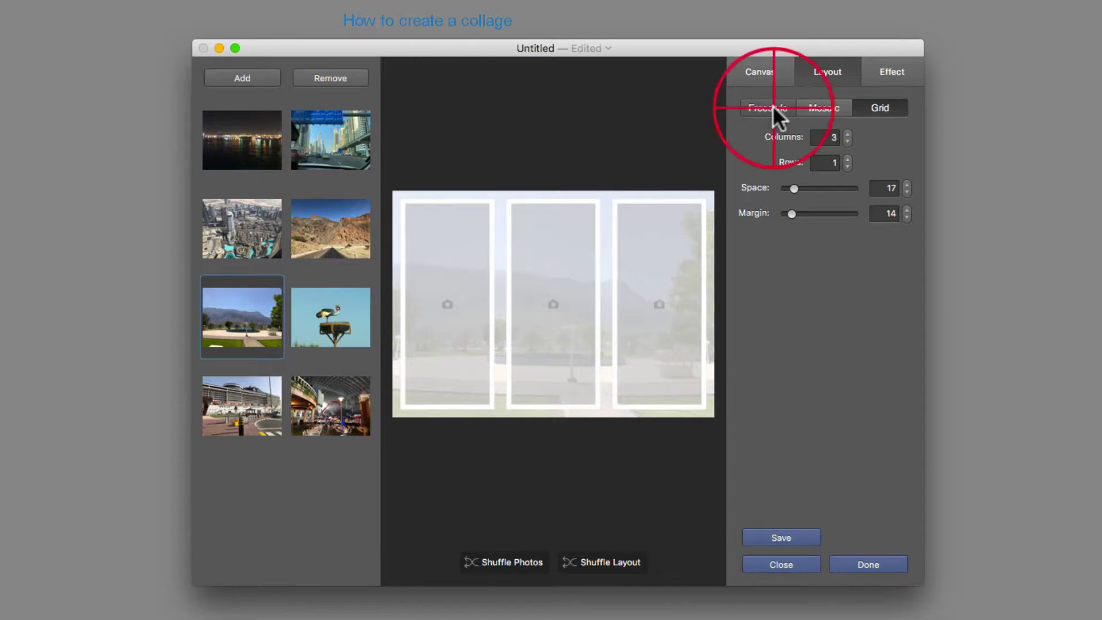
{"action": "left_click_drag", "start_coordinate": [245, 141], "coordinate": [487, 242]}
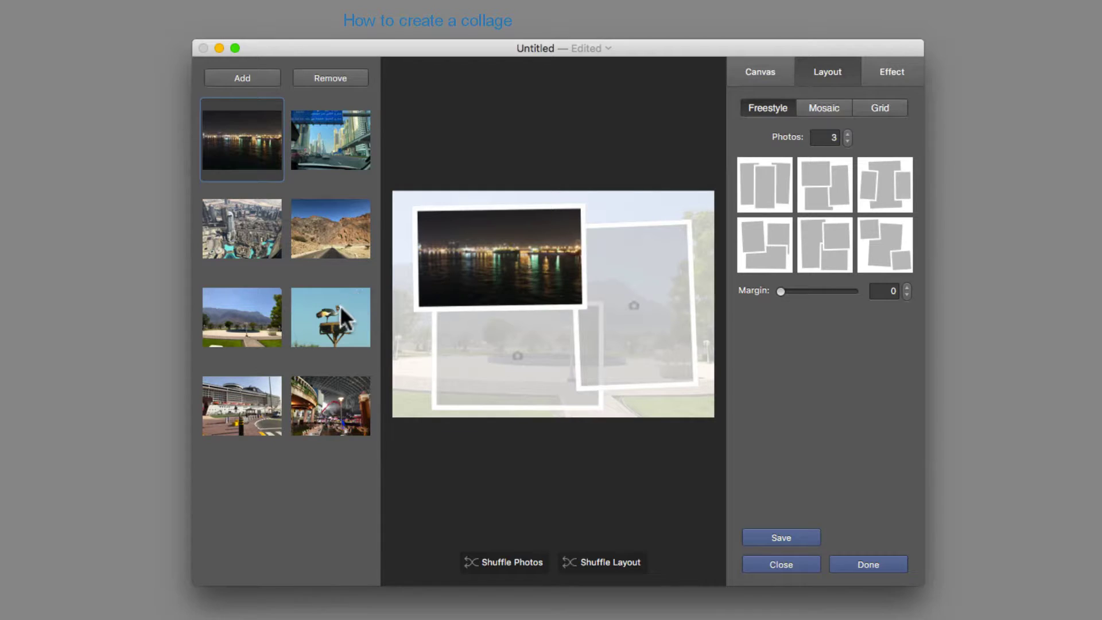
Step: Place the bird photo in the right frame and the street photo below, then enlarge the bird
{"action": "mouse_move", "coordinate": [339, 305]}
{"action": "left_mouse_down"}
{"action": "mouse_move", "coordinate": [655, 301]}
{"action": "mouse_move", "coordinate": [635, 299]}
{"action": "left_mouse_up"}
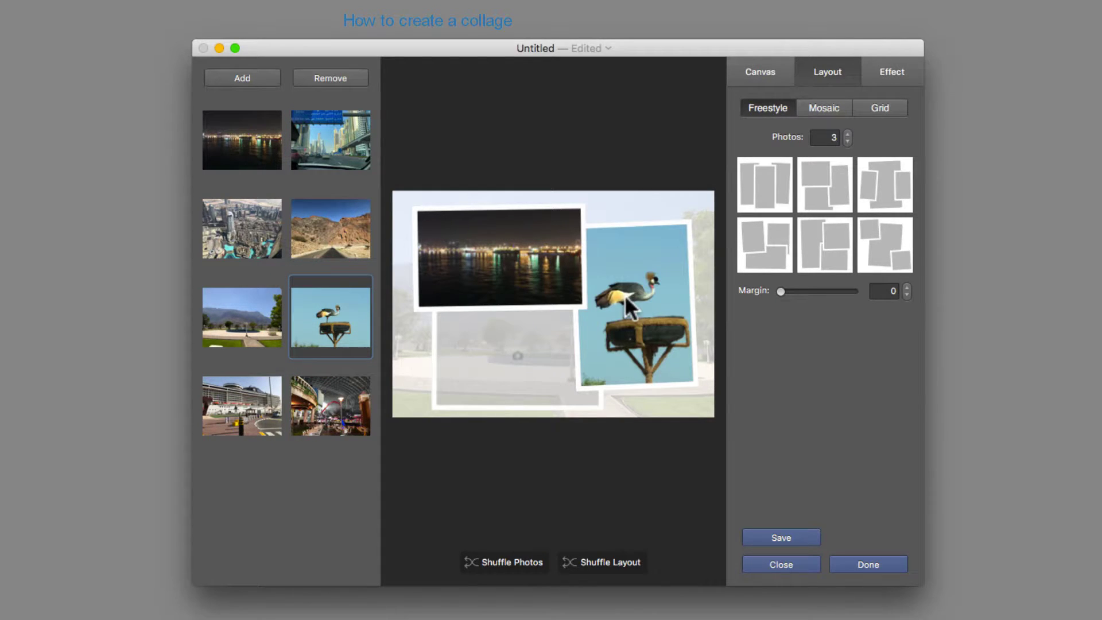
{"action": "mouse_move", "coordinate": [326, 133]}
{"action": "left_mouse_down"}
{"action": "mouse_move", "coordinate": [394, 258]}
{"action": "mouse_move", "coordinate": [505, 352]}
{"action": "left_mouse_up"}
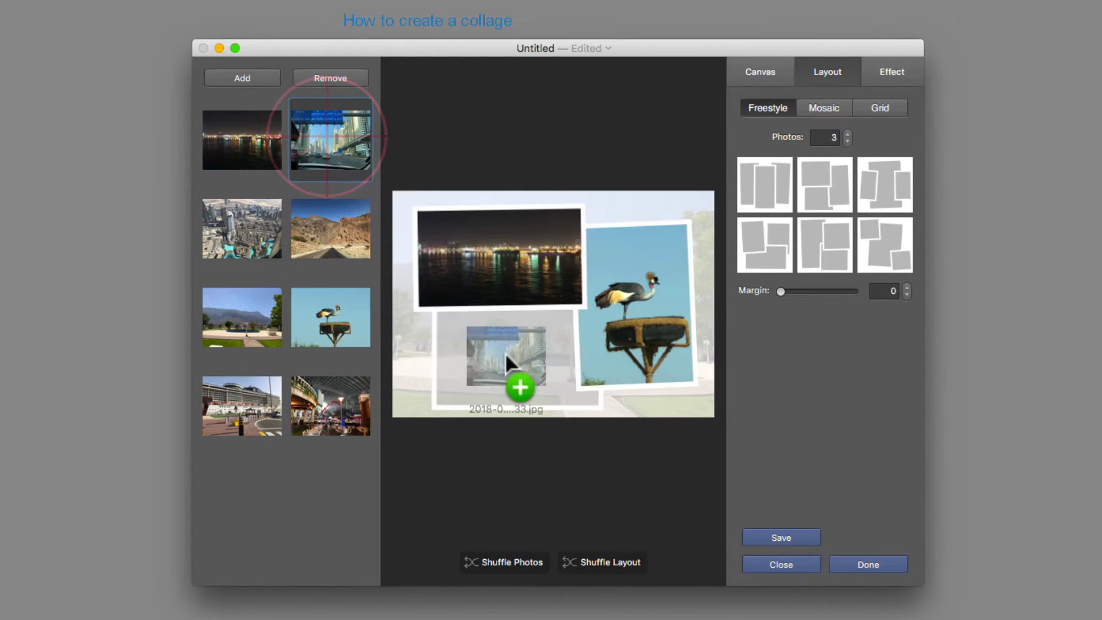
{"action": "left_click", "coordinate": [658, 256]}
{"action": "mouse_move", "coordinate": [691, 217]}
{"action": "left_mouse_down"}
{"action": "mouse_move", "coordinate": [693, 208]}
{"action": "mouse_move", "coordinate": [683, 237]}
{"action": "left_mouse_up"}
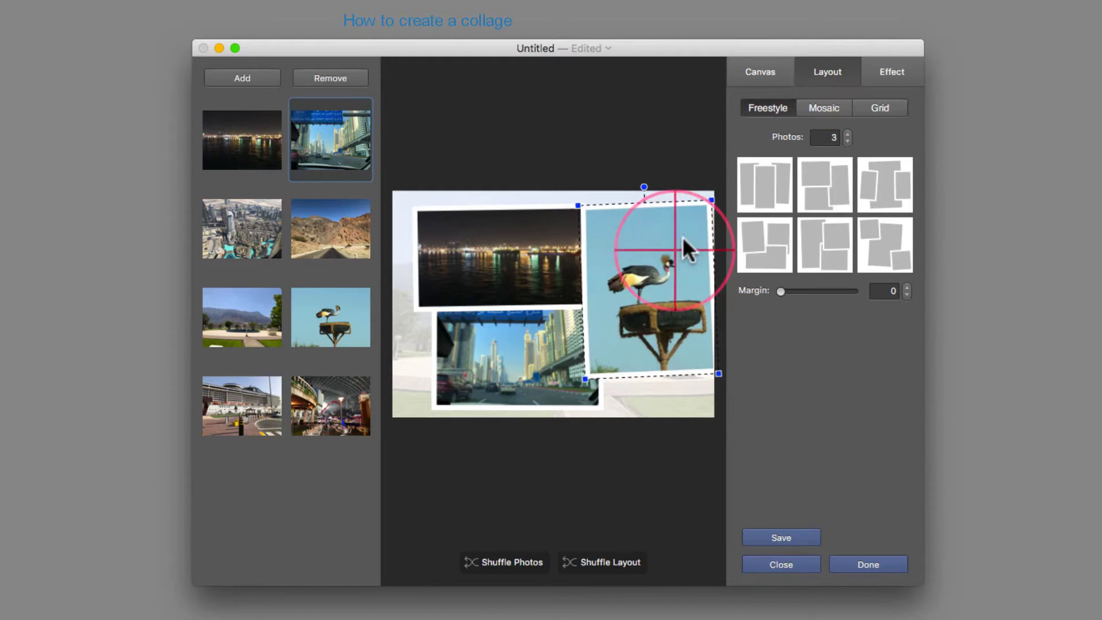
Step: Tilt the night harbour photo and put the narrowed street photo above it
{"action": "left_click", "coordinate": [534, 237]}
{"action": "left_click_drag", "start_coordinate": [467, 233], "coordinate": [460, 237]}
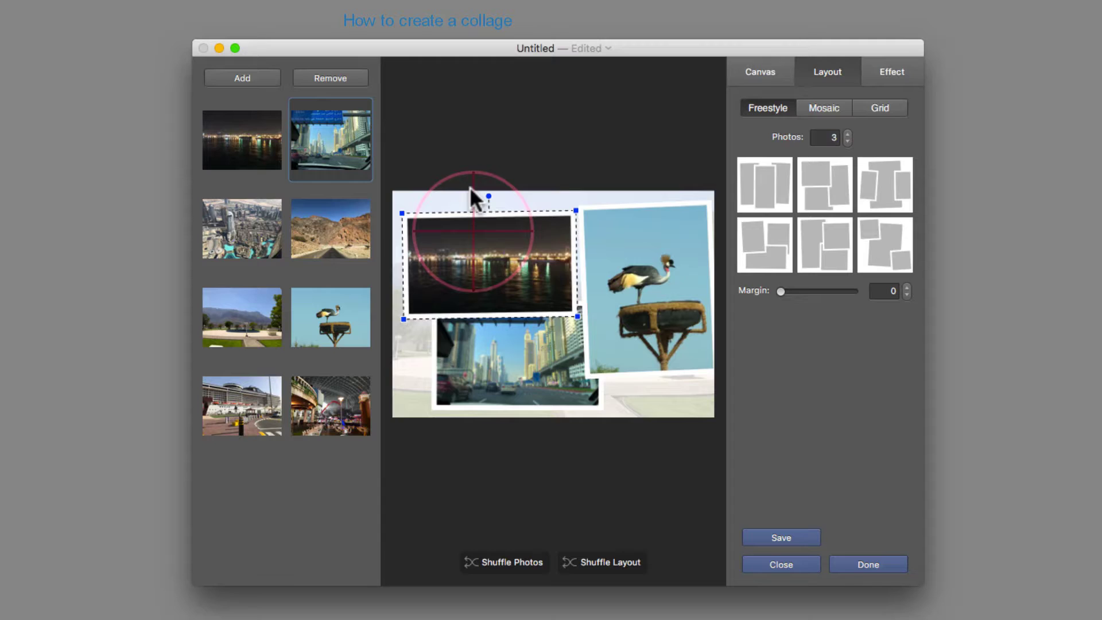
{"action": "left_click_drag", "start_coordinate": [487, 194], "coordinate": [469, 191]}
{"action": "left_click", "coordinate": [522, 365]}
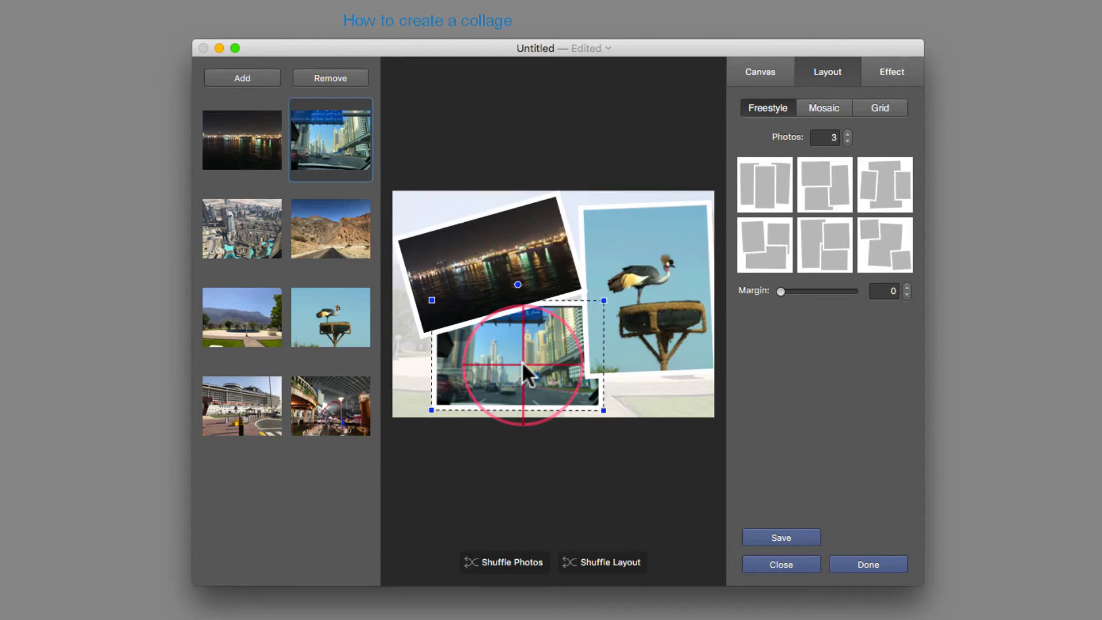
{"action": "right_click", "coordinate": [522, 362]}
{"action": "left_click", "coordinate": [574, 372]}
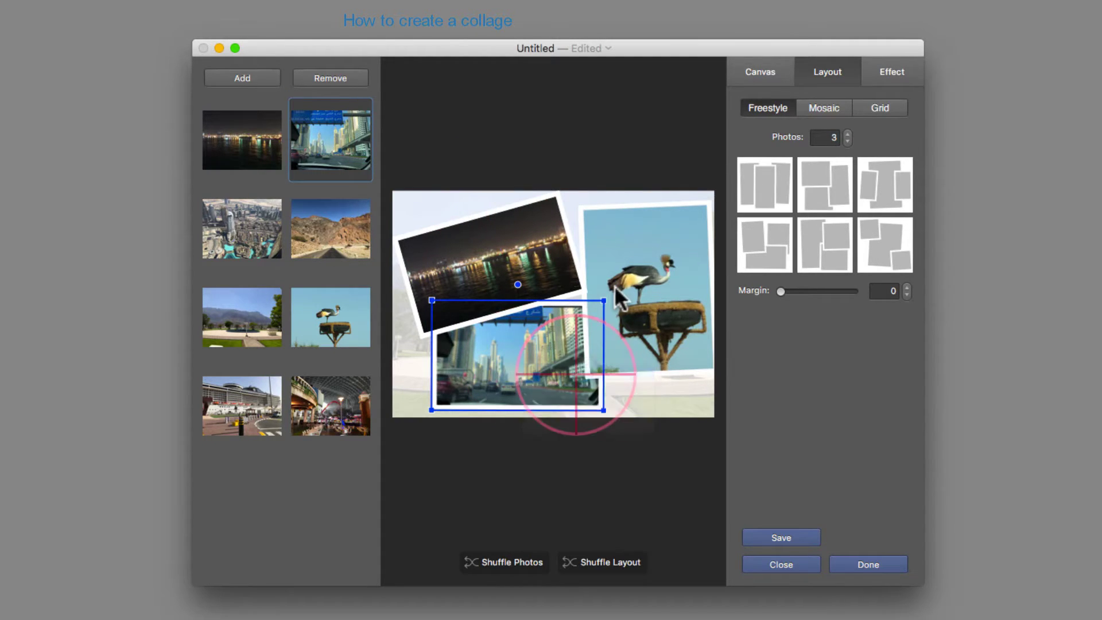
{"action": "left_click_drag", "start_coordinate": [601, 298], "coordinate": [580, 301]}
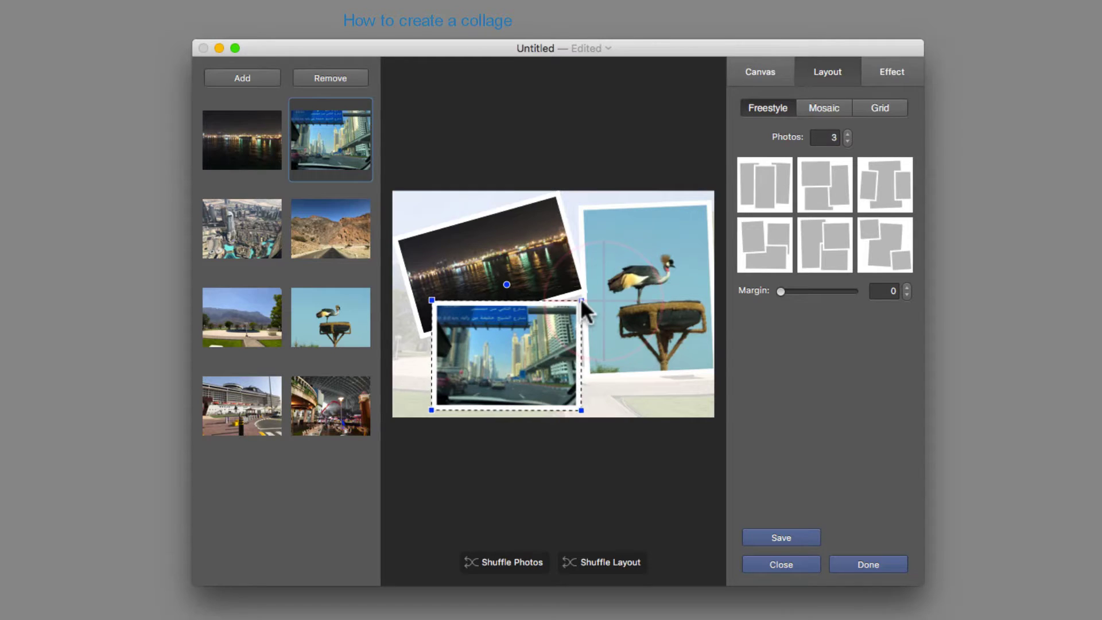
Step: Rotate the bird photo clockwise and bring it to the top layer
{"action": "left_click", "coordinate": [632, 260]}
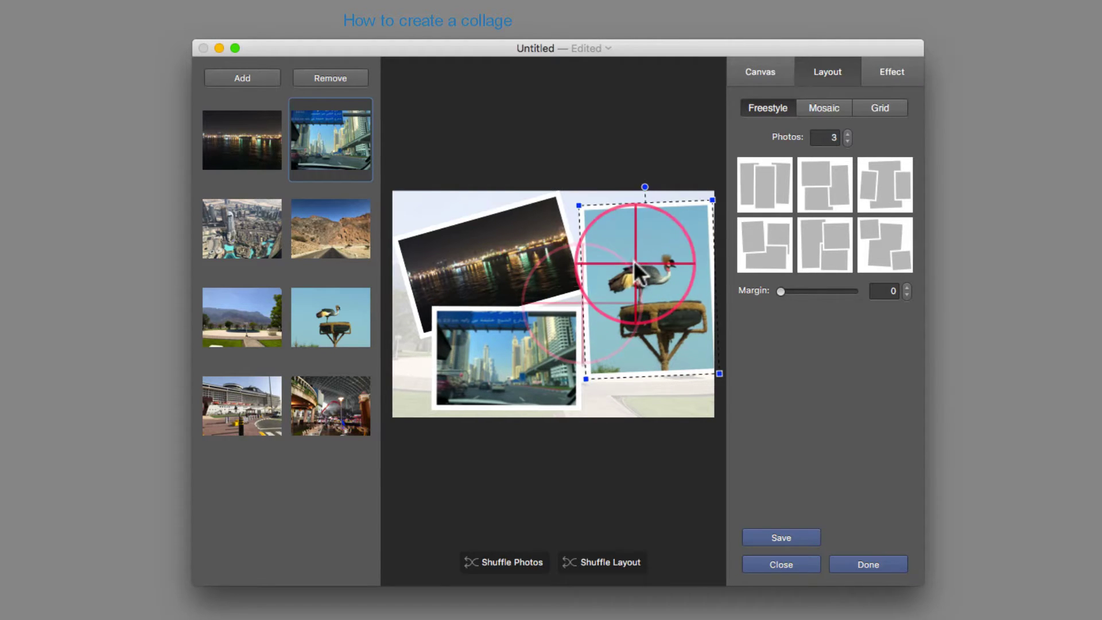
{"action": "mouse_move", "coordinate": [644, 184]}
{"action": "left_mouse_down"}
{"action": "mouse_move", "coordinate": [632, 184]}
{"action": "mouse_move", "coordinate": [661, 194]}
{"action": "left_mouse_up"}
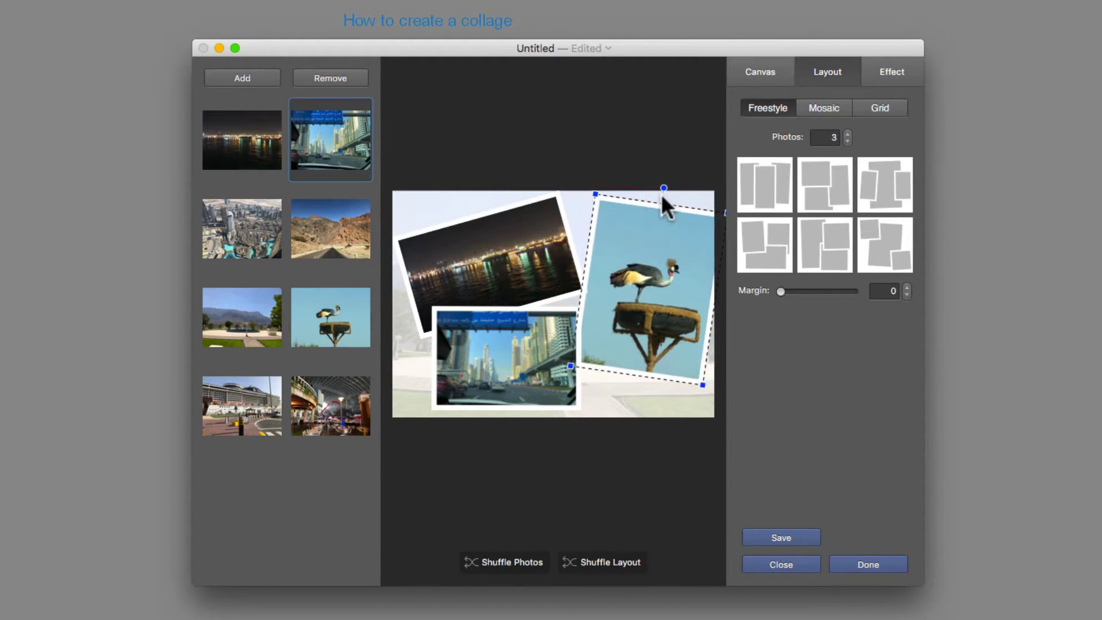
{"action": "left_click_drag", "start_coordinate": [662, 258], "coordinate": [656, 260]}
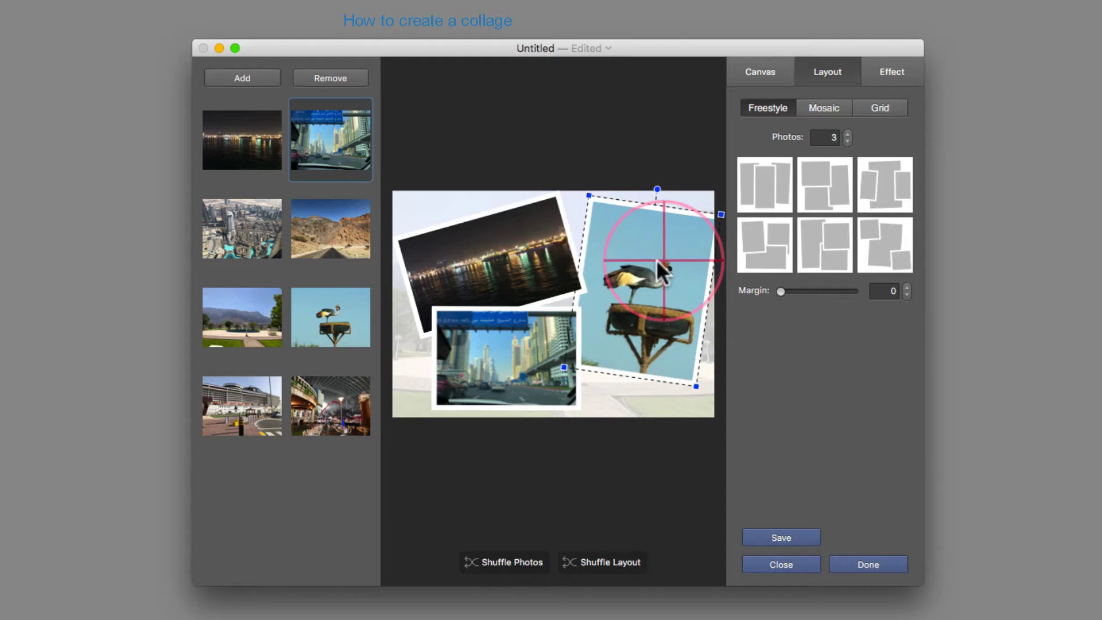
{"action": "right_click", "coordinate": [617, 297]}
{"action": "left_click", "coordinate": [665, 323]}
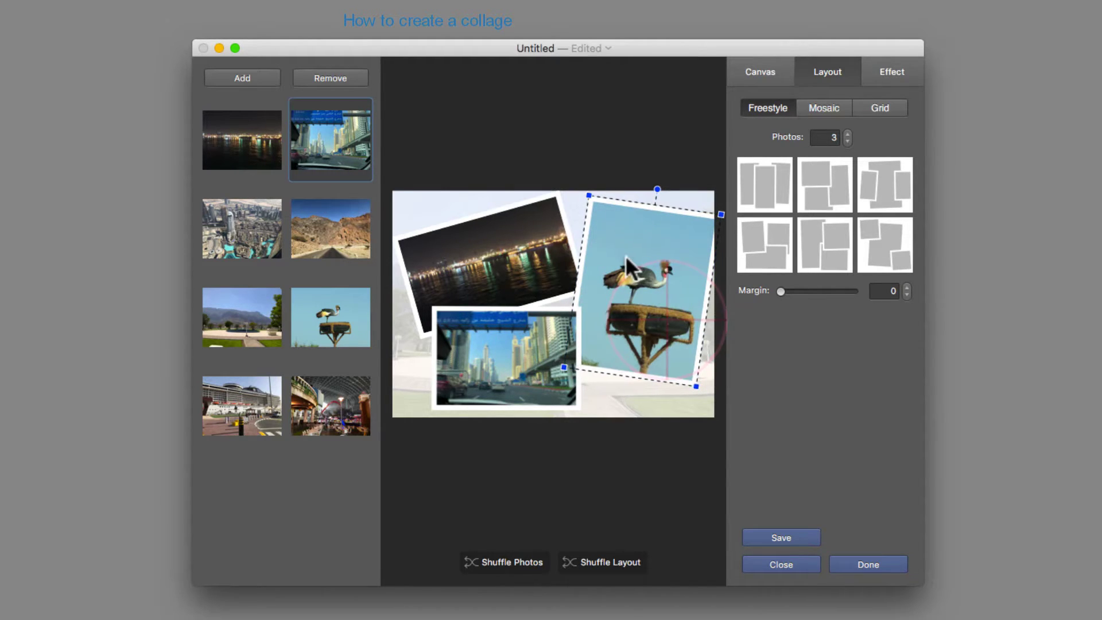
Step: Enable drop shadows in the Effect tab and lengthen the shadow distance
{"action": "left_click", "coordinate": [895, 70]}
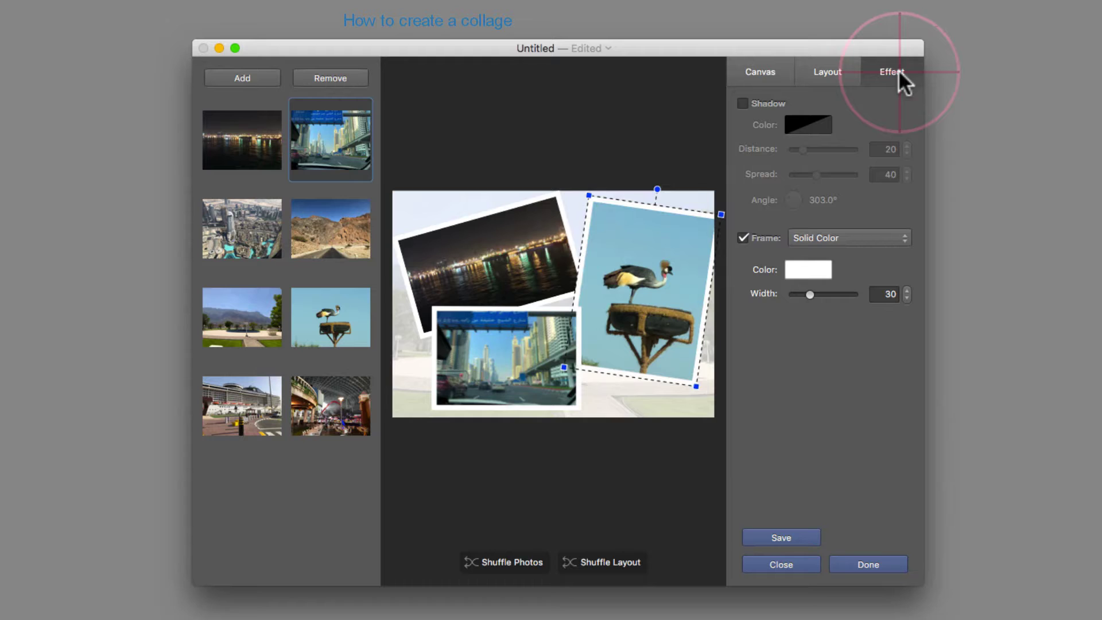
{"action": "left_click", "coordinate": [742, 102]}
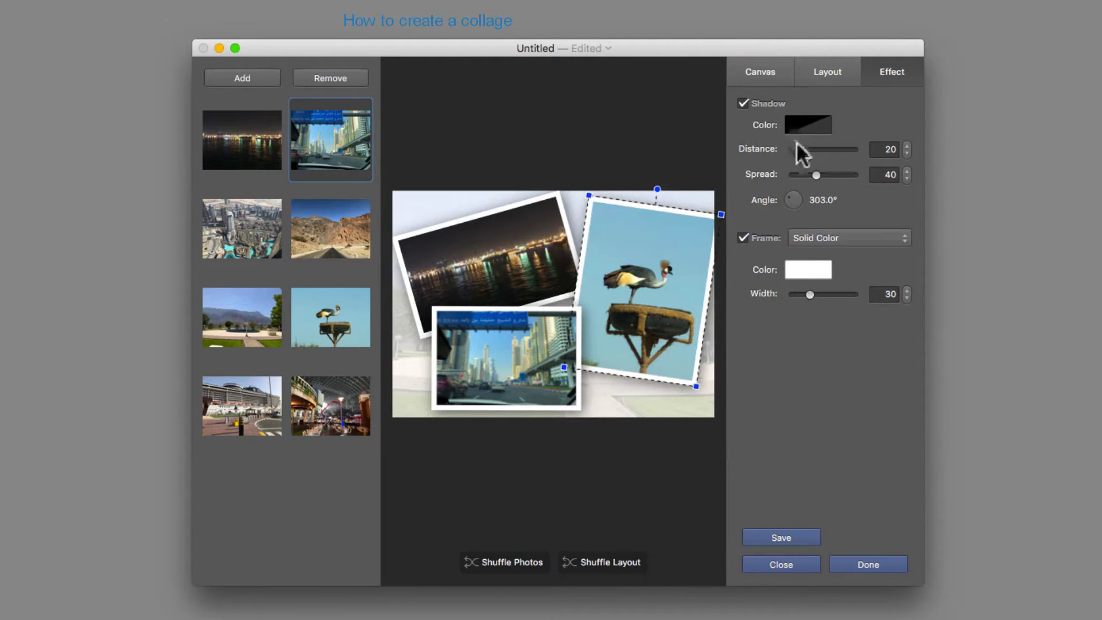
{"action": "mouse_move", "coordinate": [803, 149]}
{"action": "left_mouse_down"}
{"action": "mouse_move", "coordinate": [862, 148]}
{"action": "mouse_move", "coordinate": [802, 149]}
{"action": "mouse_move", "coordinate": [887, 178]}
{"action": "mouse_move", "coordinate": [780, 178]}
{"action": "mouse_move", "coordinate": [808, 179]}
{"action": "mouse_move", "coordinate": [805, 192]}
{"action": "mouse_move", "coordinate": [781, 195]}
{"action": "mouse_move", "coordinate": [791, 187]}
{"action": "mouse_move", "coordinate": [795, 210]}
{"action": "left_mouse_up"}
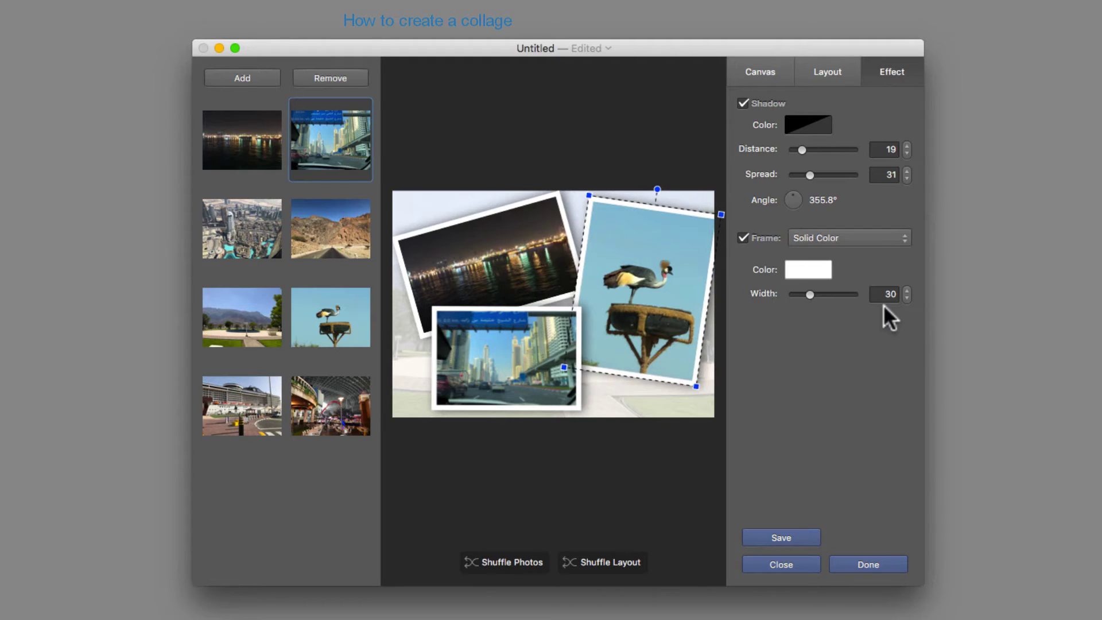
Step: Make the photo frames blue at width 20 and start saving the collage
{"action": "left_click", "coordinate": [810, 268]}
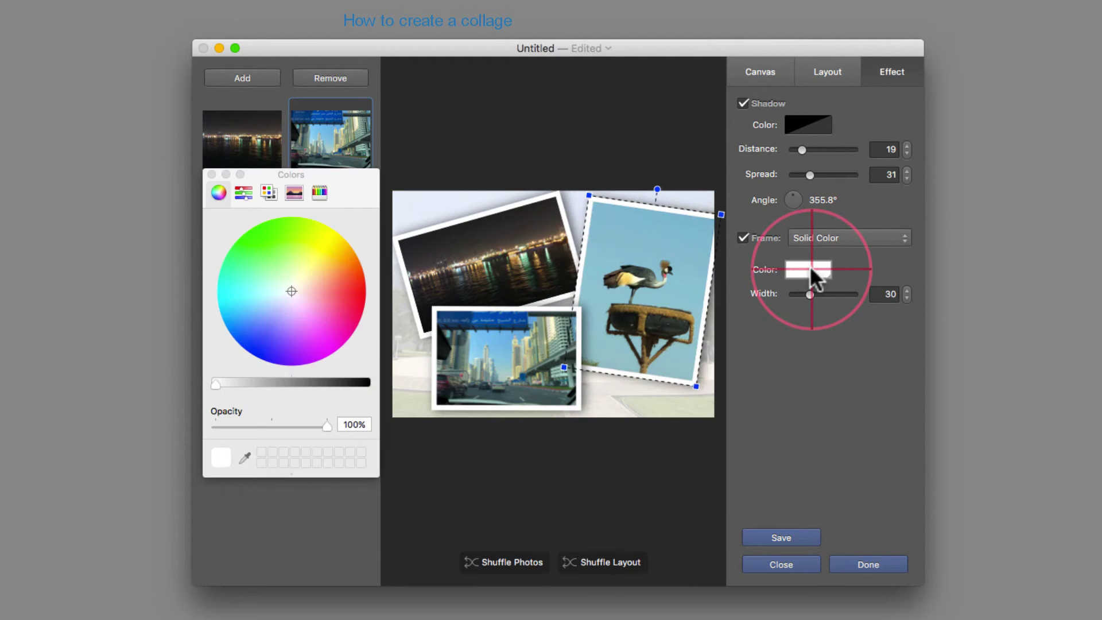
{"action": "left_click", "coordinate": [244, 324]}
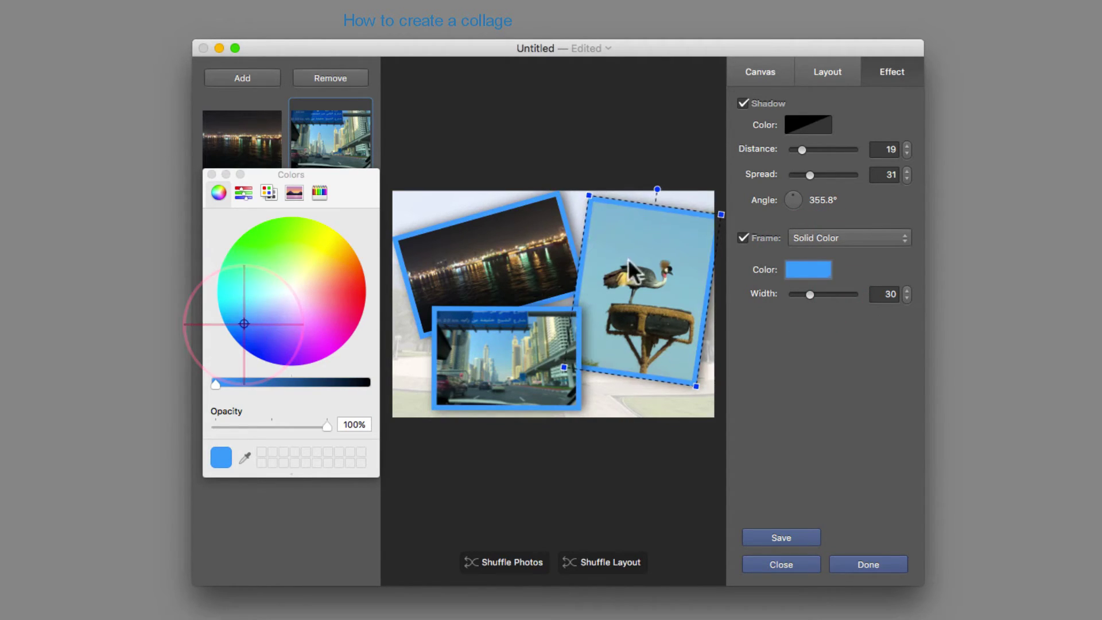
{"action": "mouse_move", "coordinate": [805, 291]}
{"action": "left_mouse_down"}
{"action": "mouse_move", "coordinate": [836, 291]}
{"action": "mouse_move", "coordinate": [800, 294]}
{"action": "left_mouse_up"}
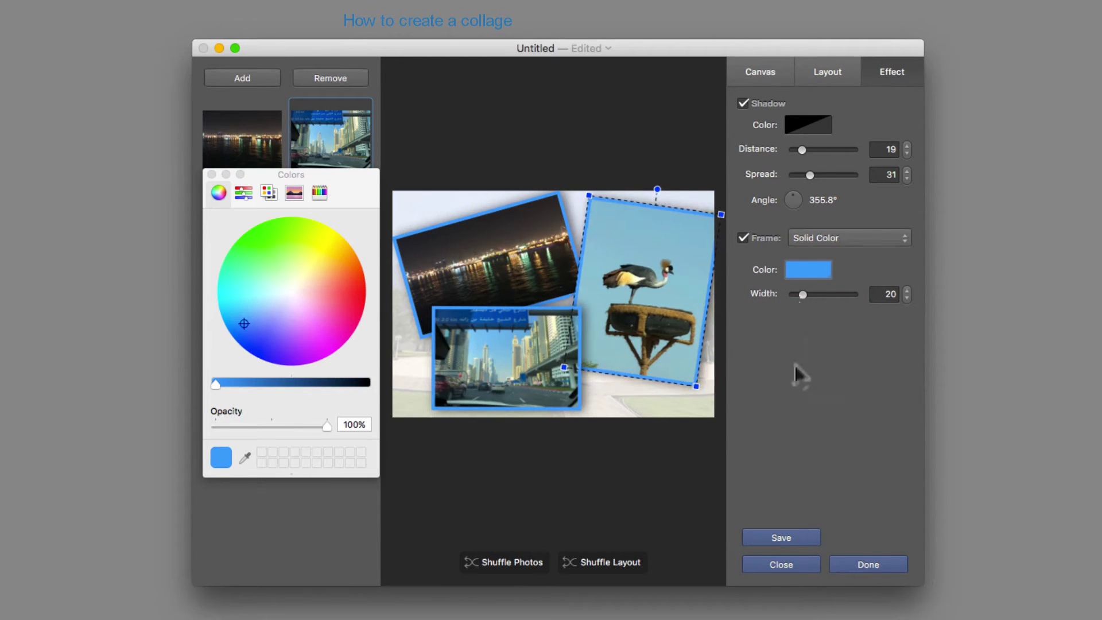
{"action": "left_click", "coordinate": [787, 536]}
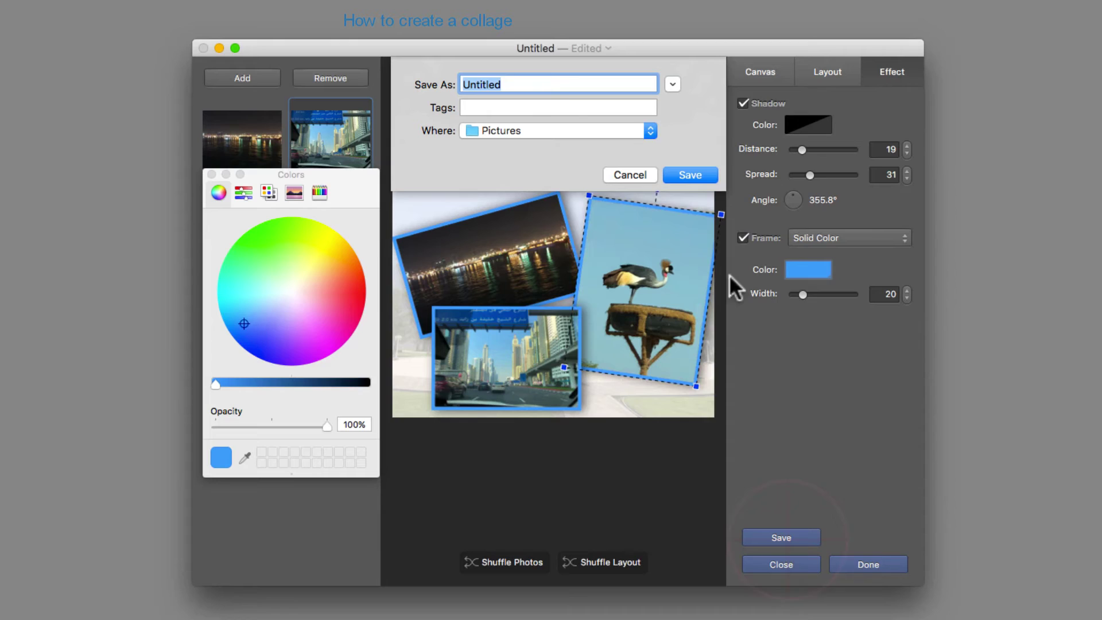
Step: Save the collage as 'Collage' in the Pictures folder
{"action": "left_click", "coordinate": [540, 81]}
{"action": "type", "text": "C"}
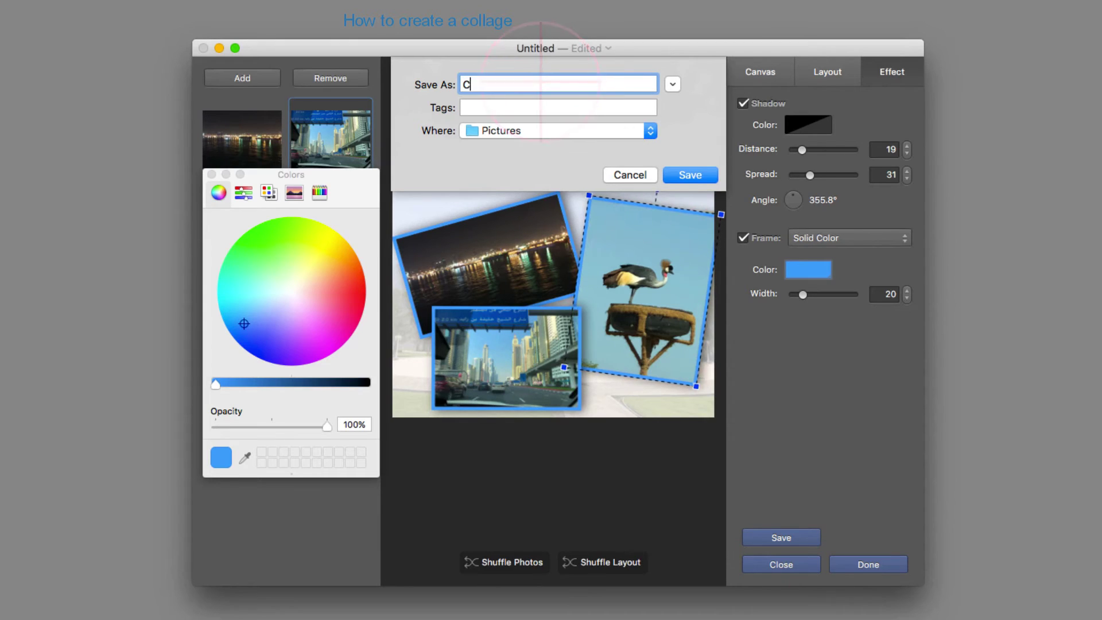
{"action": "type", "text": "ollage"}
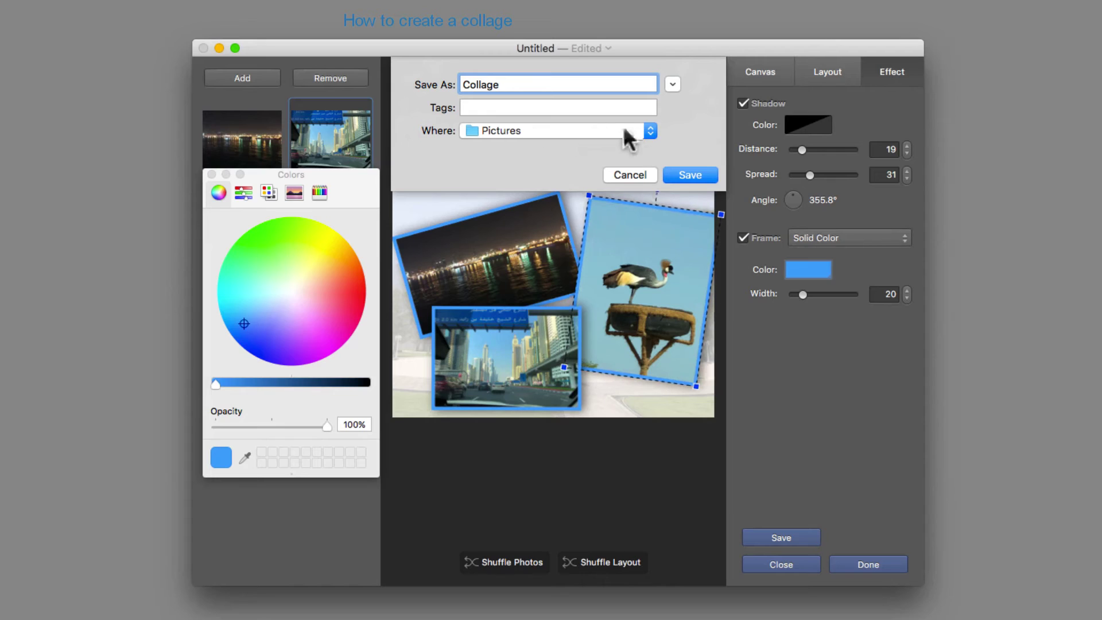
{"action": "left_click", "coordinate": [690, 175]}
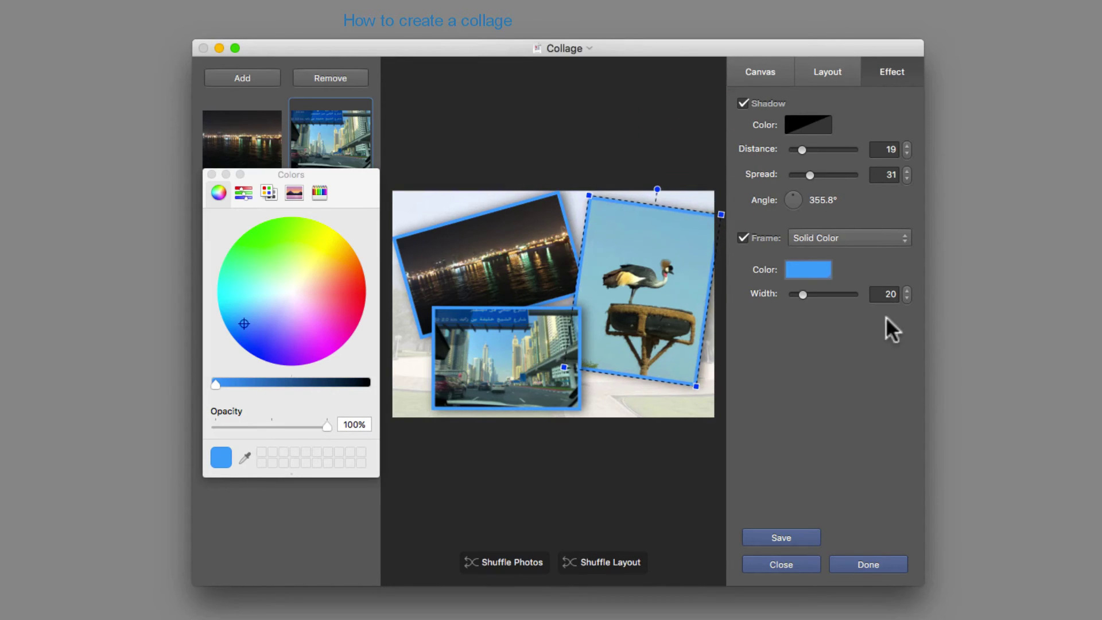
Step: Close the collage editor with Done, leaving the saved Collage open
{"action": "left_click", "coordinate": [871, 563]}
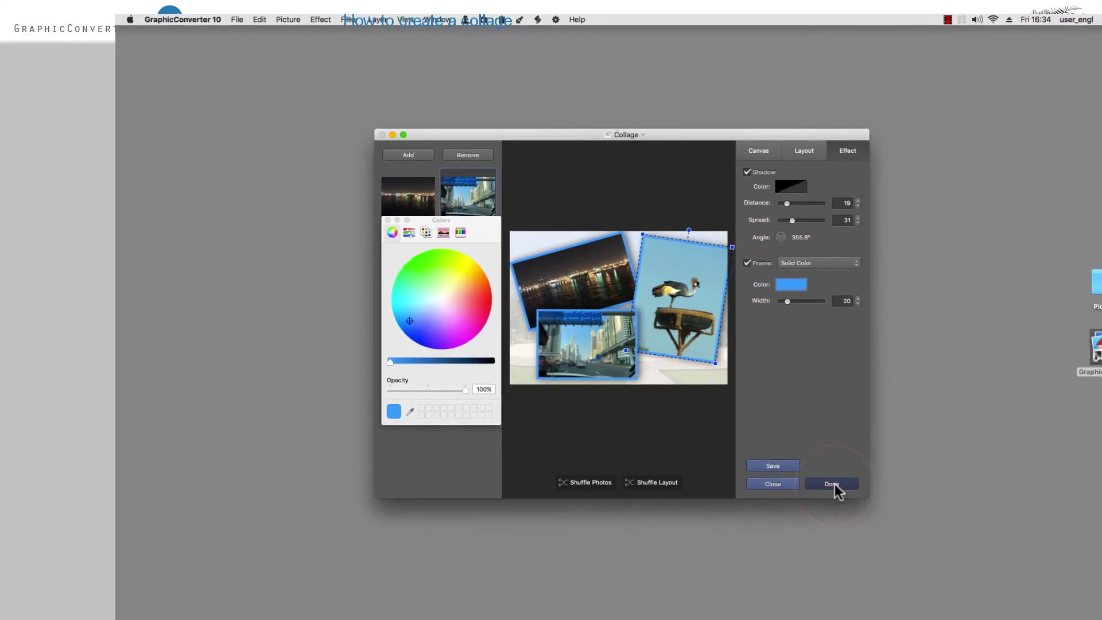